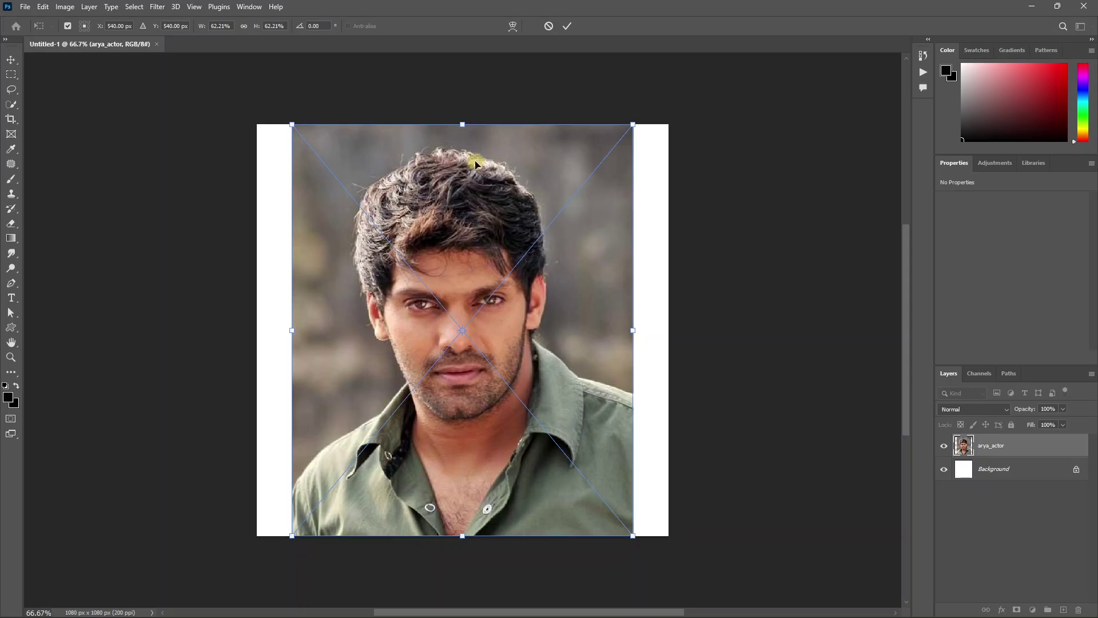
Step: Scale the placed portrait to about 1090 by 1313 px and position it so it covers the whole canvas
left_click_drag(461, 123, 459, 235)
scroll(496, 376, "down", 5)
scroll(497, 376, "down", 2)
left_click_drag(510, 304, 516, 372)
key("Return")
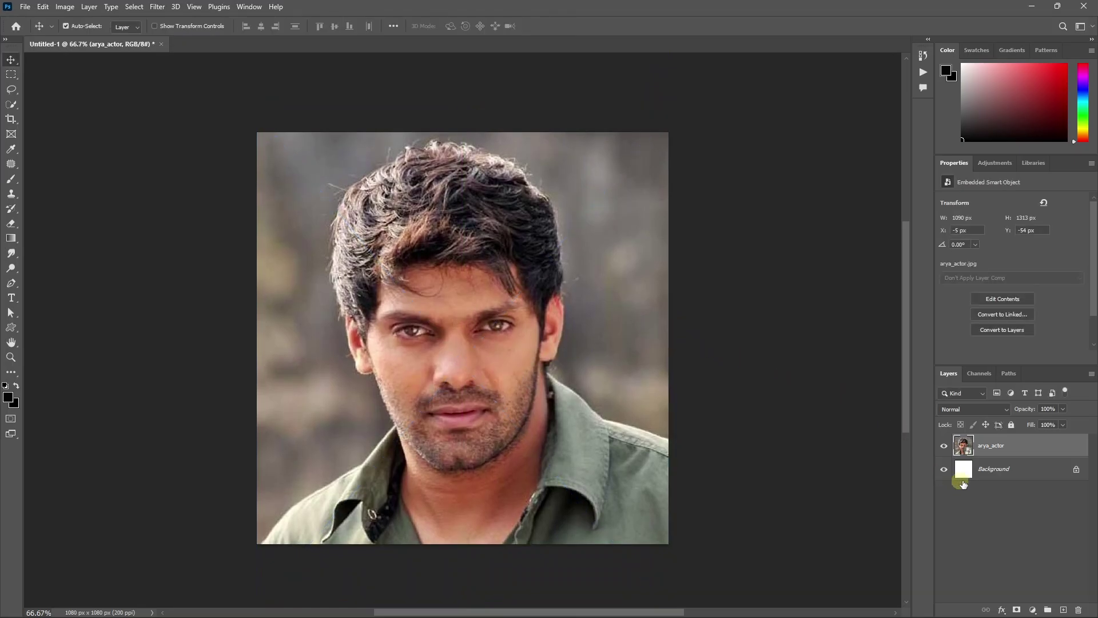
Step: Delete the white Background layer and rasterize the portrait layer
left_click_drag(998, 475, 1079, 610)
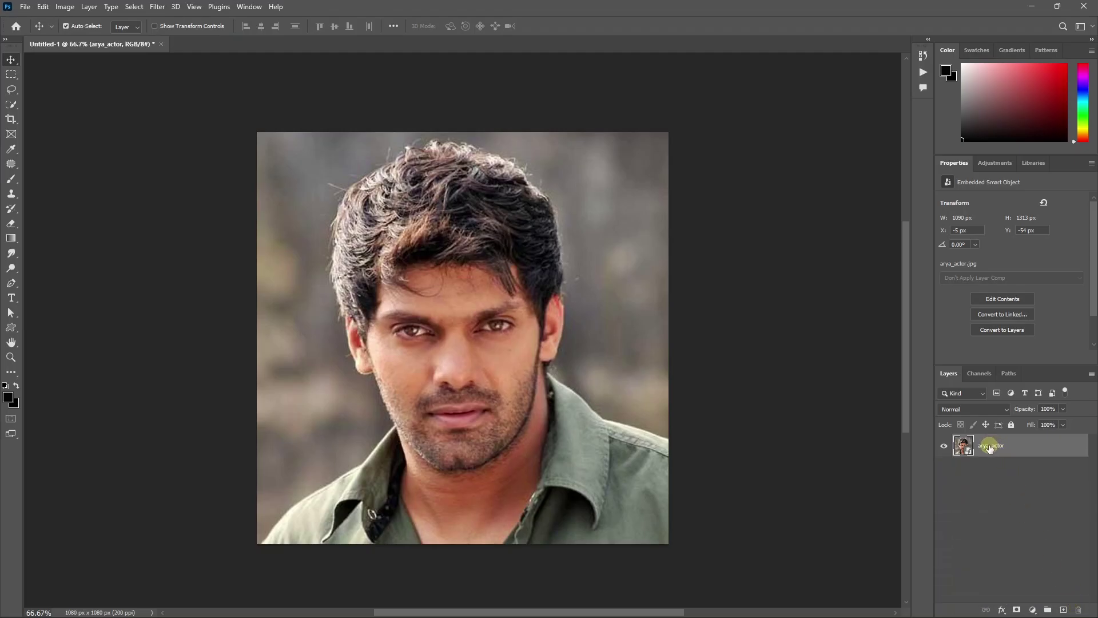
right_click(990, 448)
left_click(938, 369)
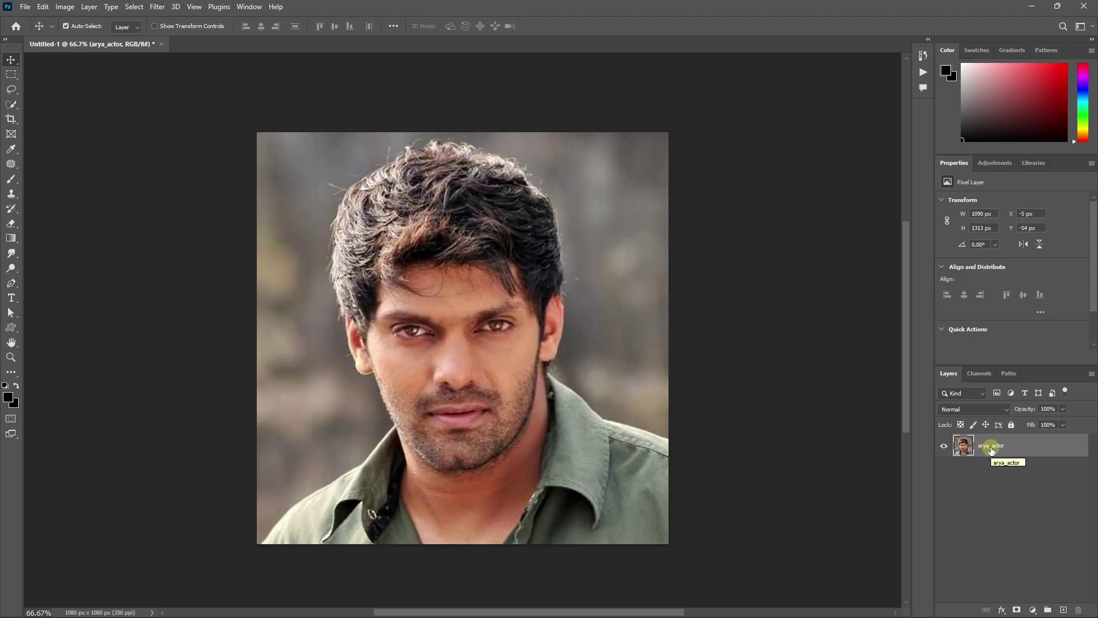
Step: Rename the portrait layer to "Layer"
left_click(991, 451)
key("Return")
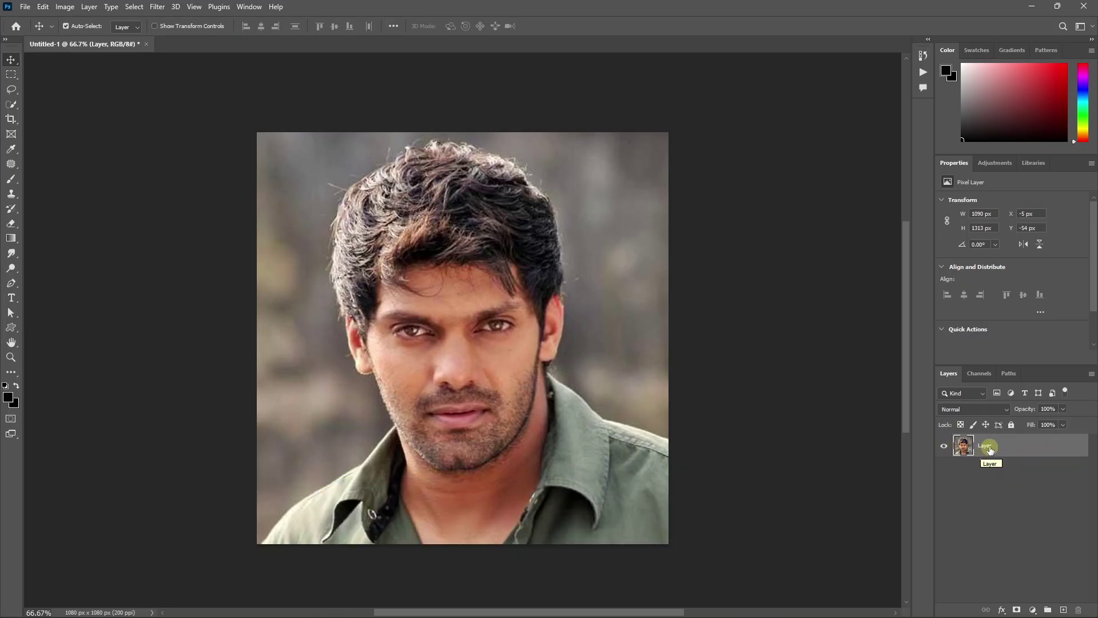
Step: Start recording a new action named "Comic Effect" in the Default Actions set
left_click(248, 6)
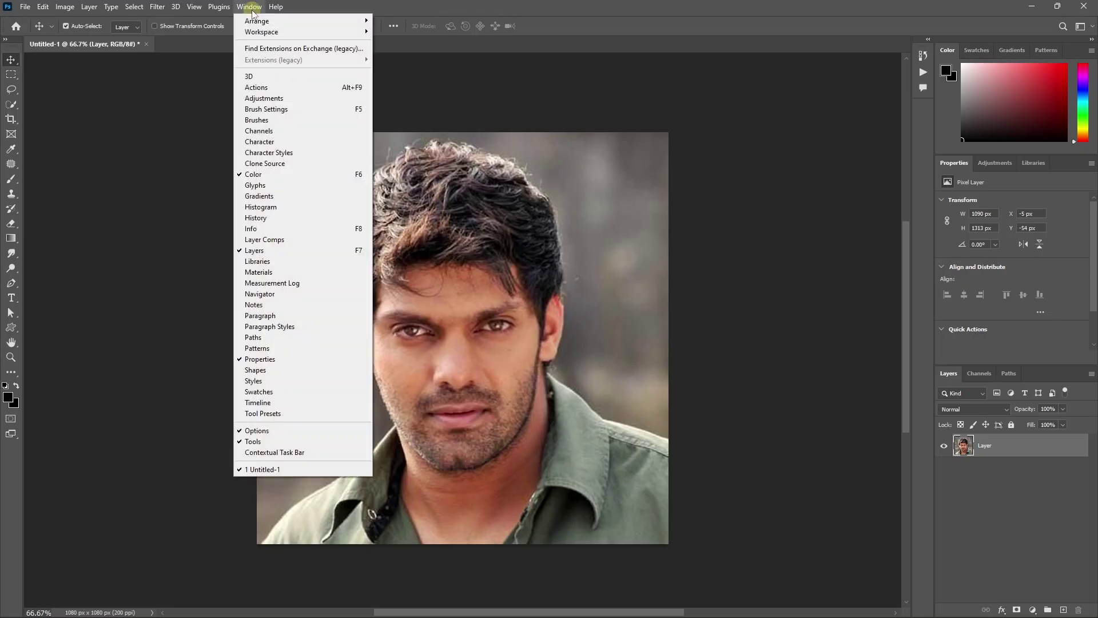
left_click(275, 87)
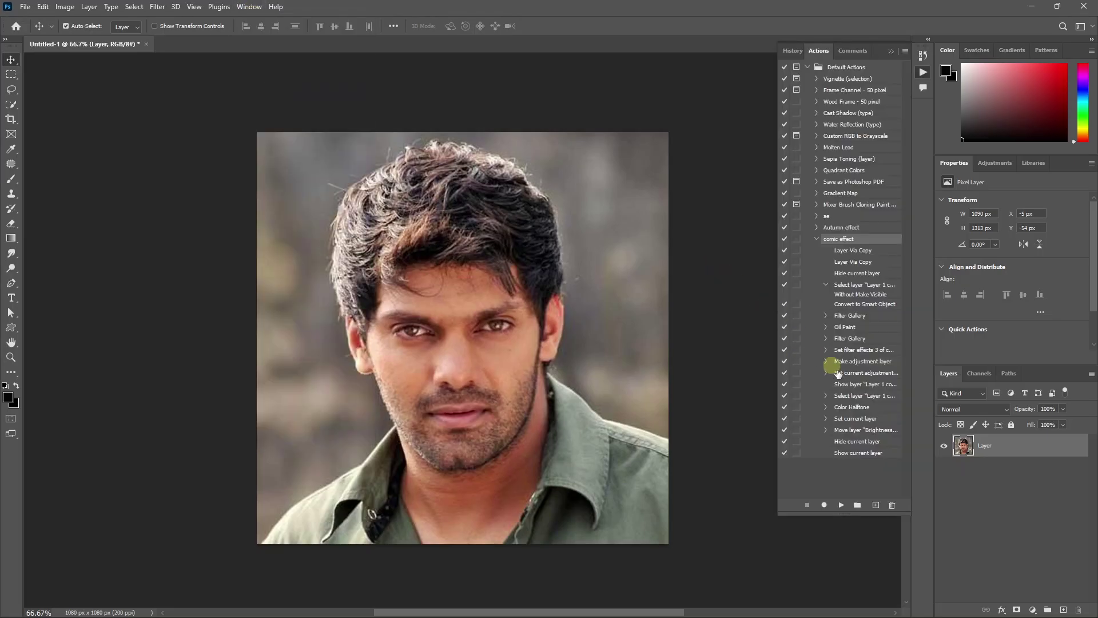
left_click(876, 505)
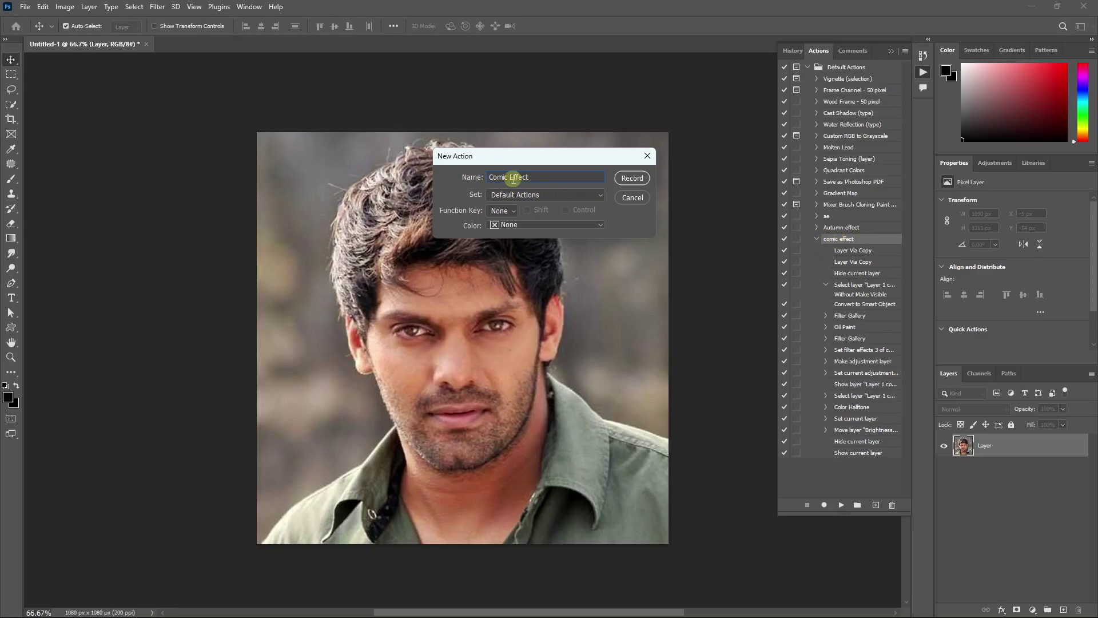
left_click(641, 178)
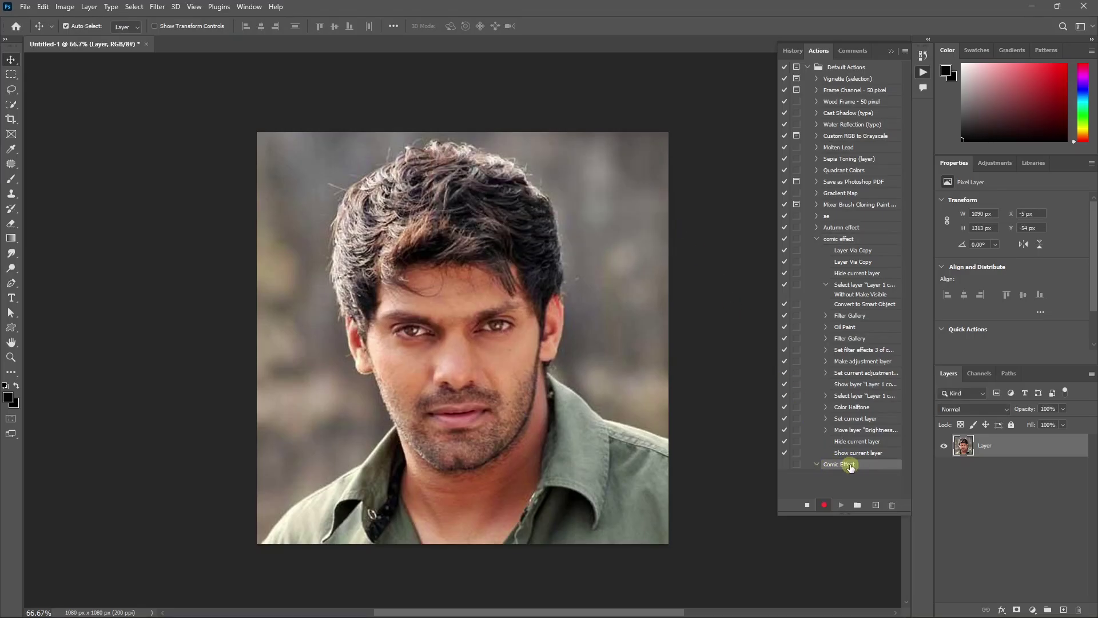
left_click(891, 51)
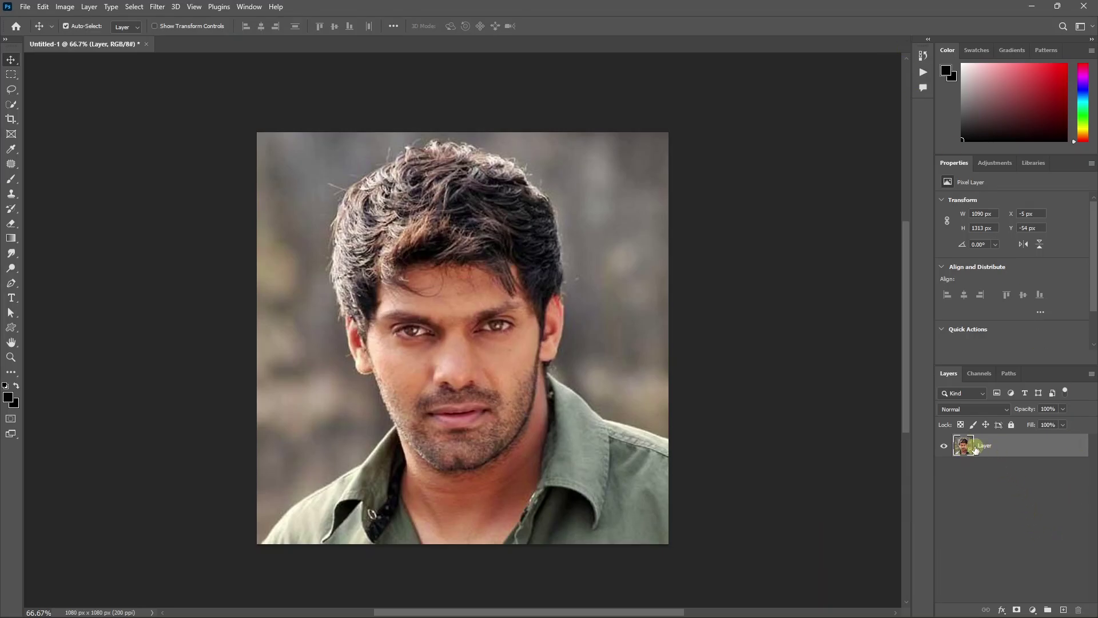
Step: Duplicate the portrait layer twice and hide the topmost copy
key("ctrl+j")
key("ctrl+j")
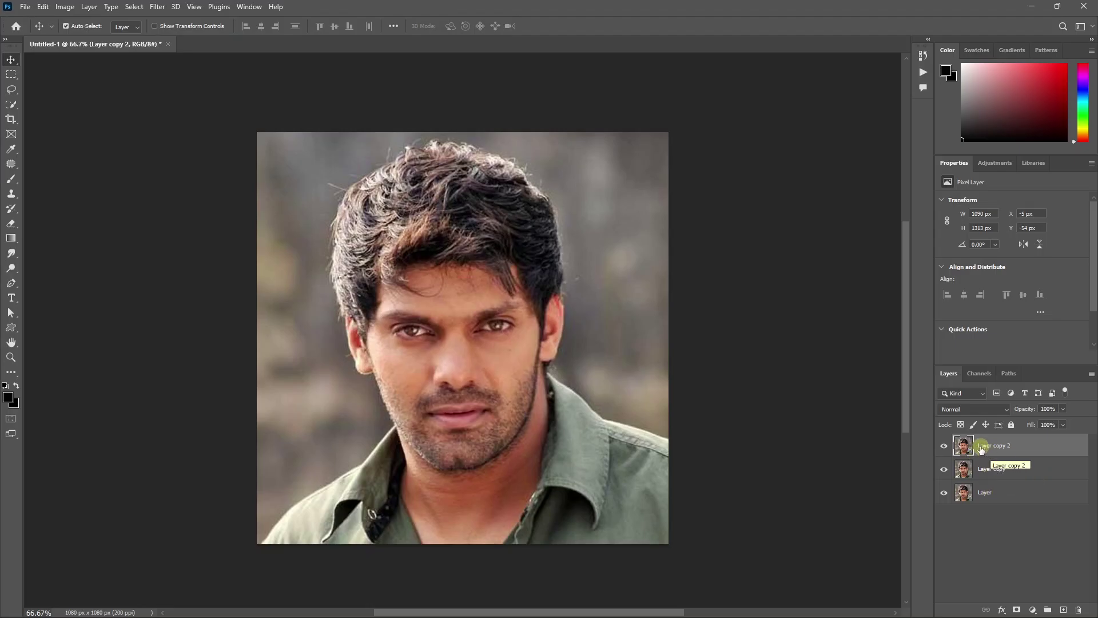
left_click(945, 447)
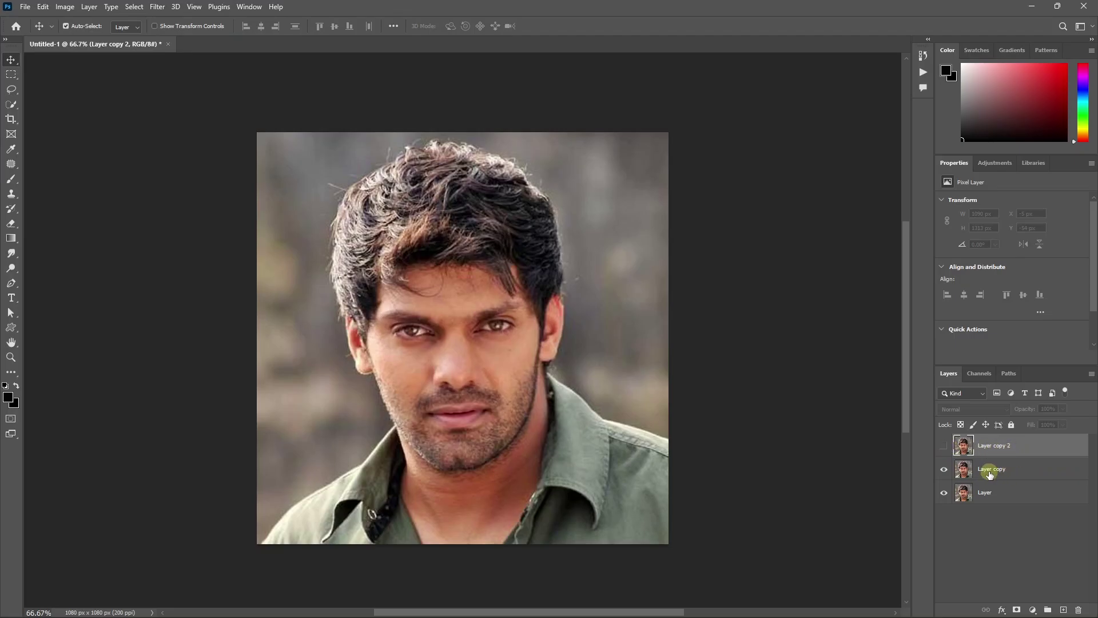
Step: Convert the middle layer, Layer copy, to a smart object
left_click(991, 475)
right_click(991, 474)
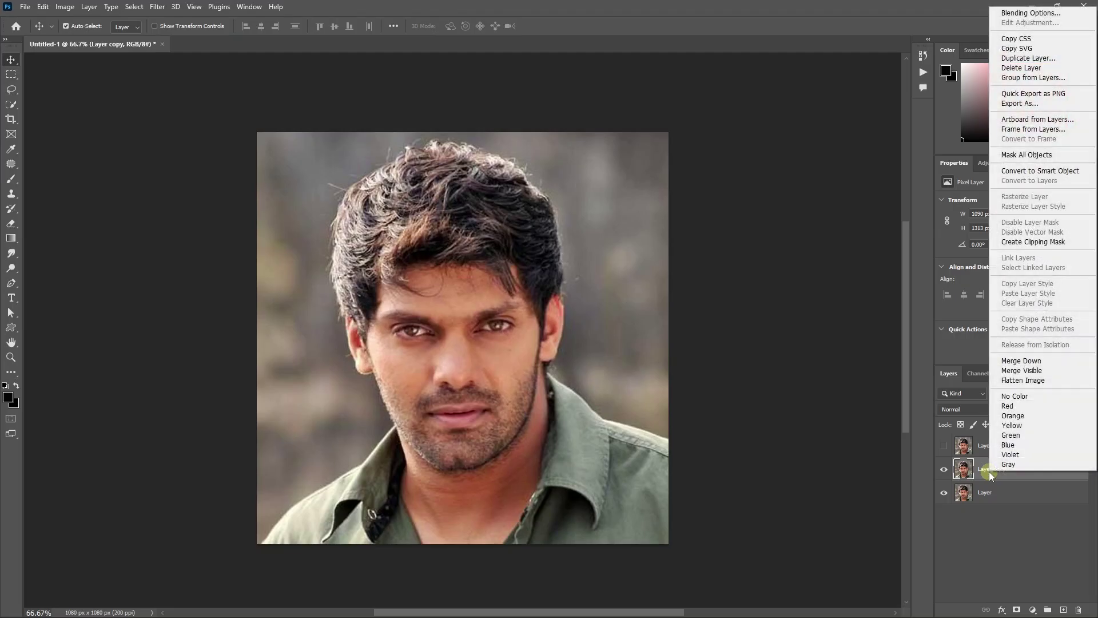
left_click(1033, 171)
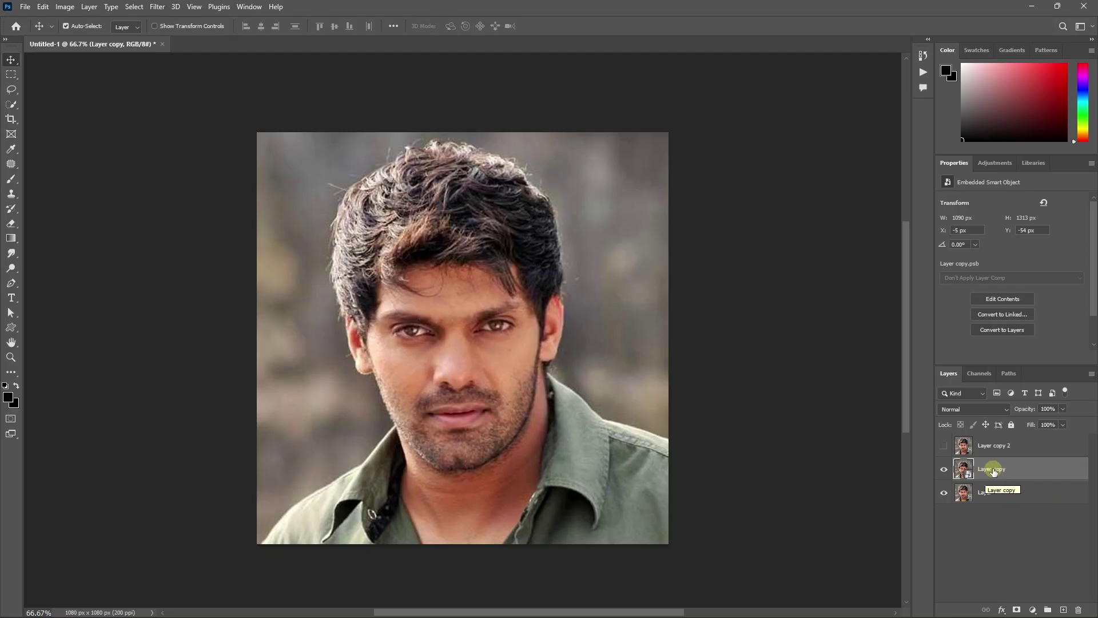
Step: Apply Poster Edges to Layer copy with edge thickness 2, edge intensity 1 and posterization 2, and compare the image with and without it
left_click(158, 8)
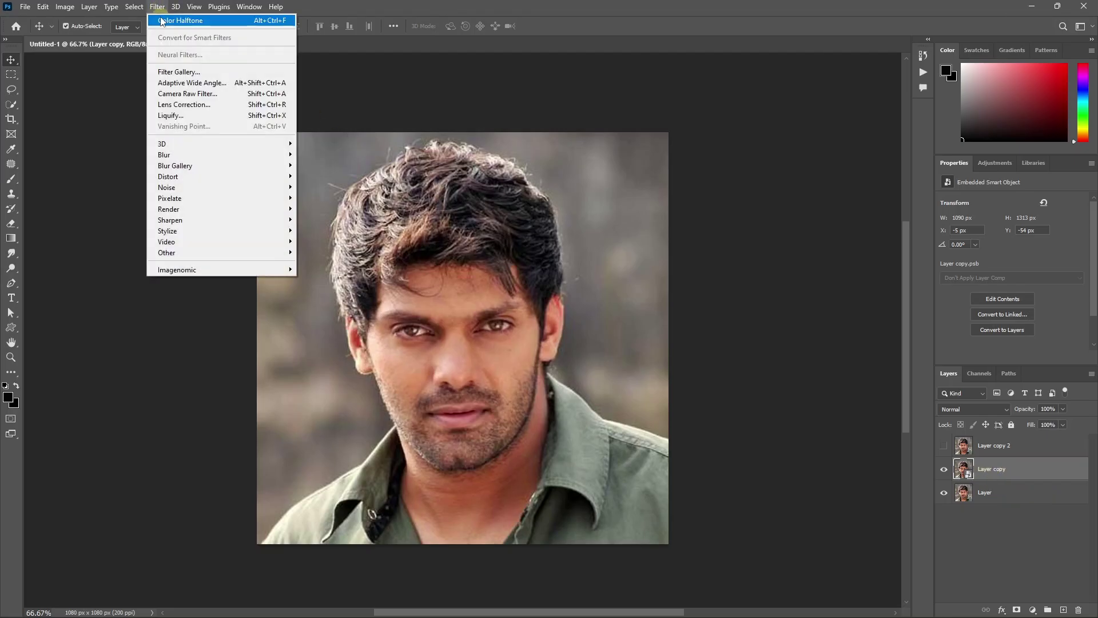
left_click(181, 72)
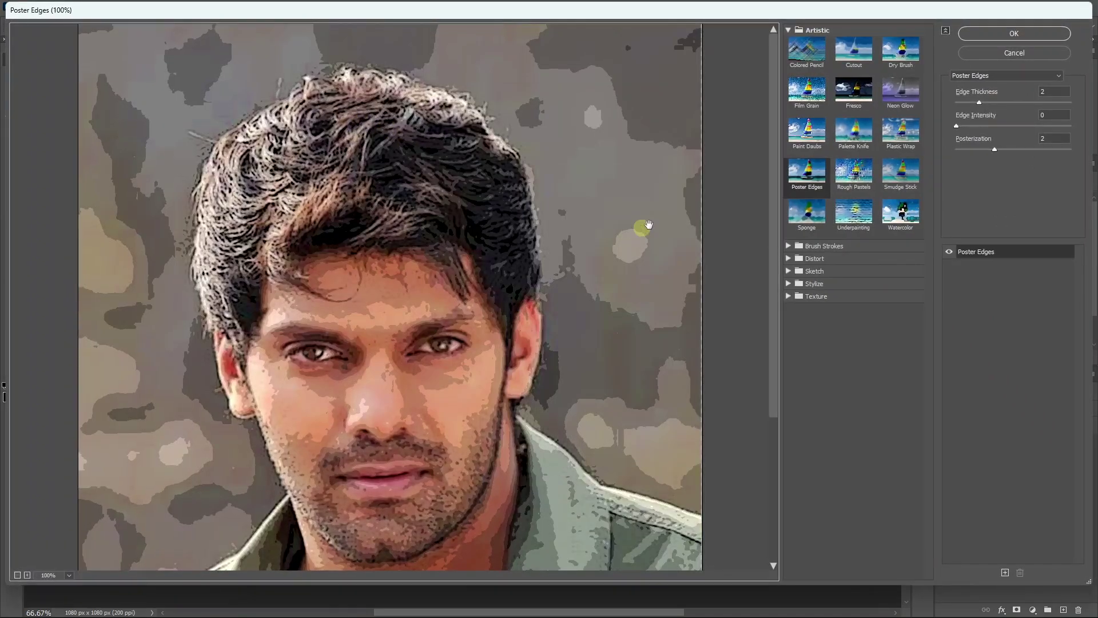
left_click(790, 30)
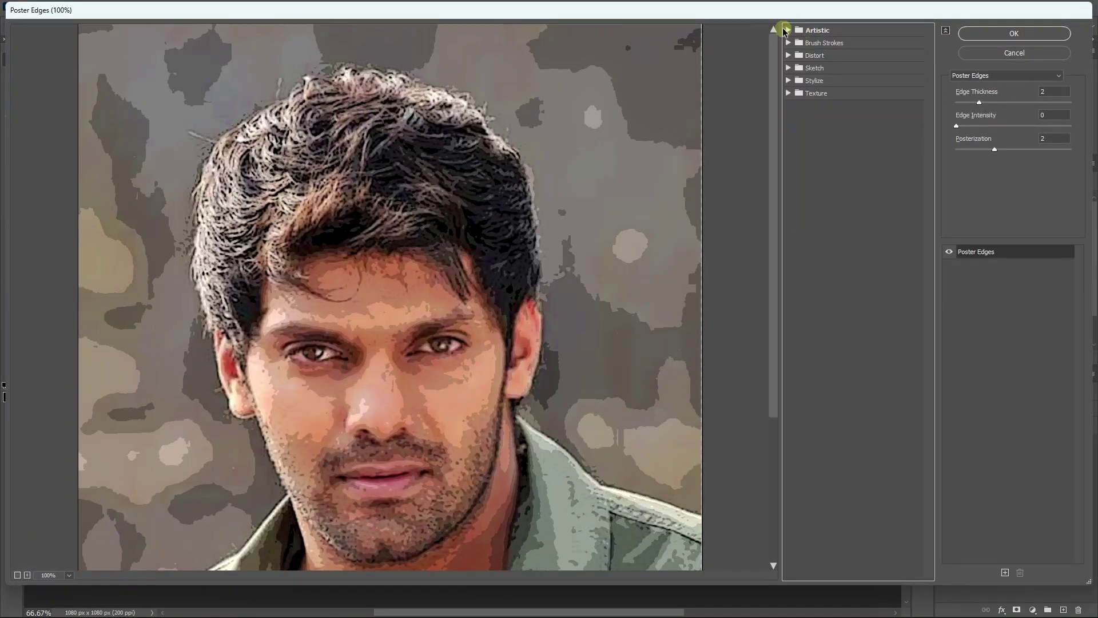
left_click(790, 31)
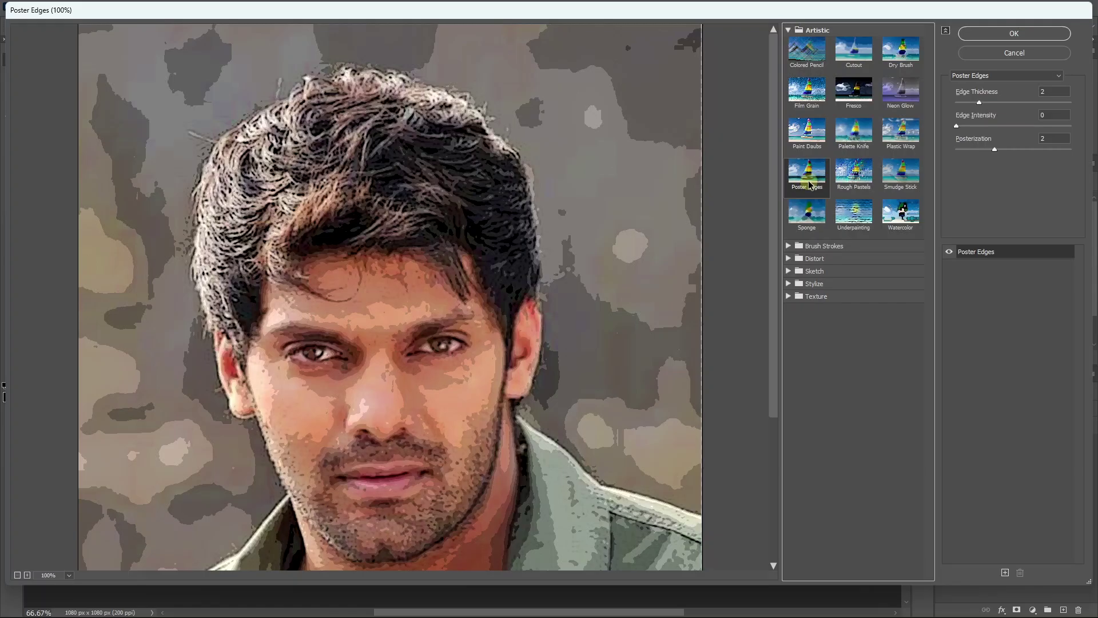
left_click(1040, 91)
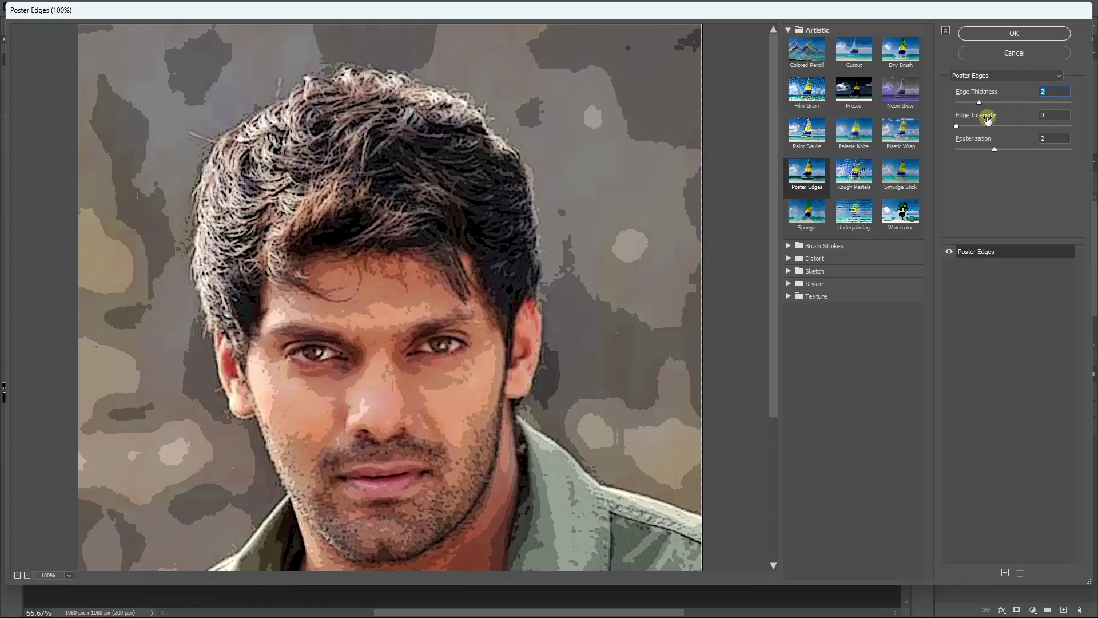
left_click_drag(1049, 115, 1027, 109)
type("1")
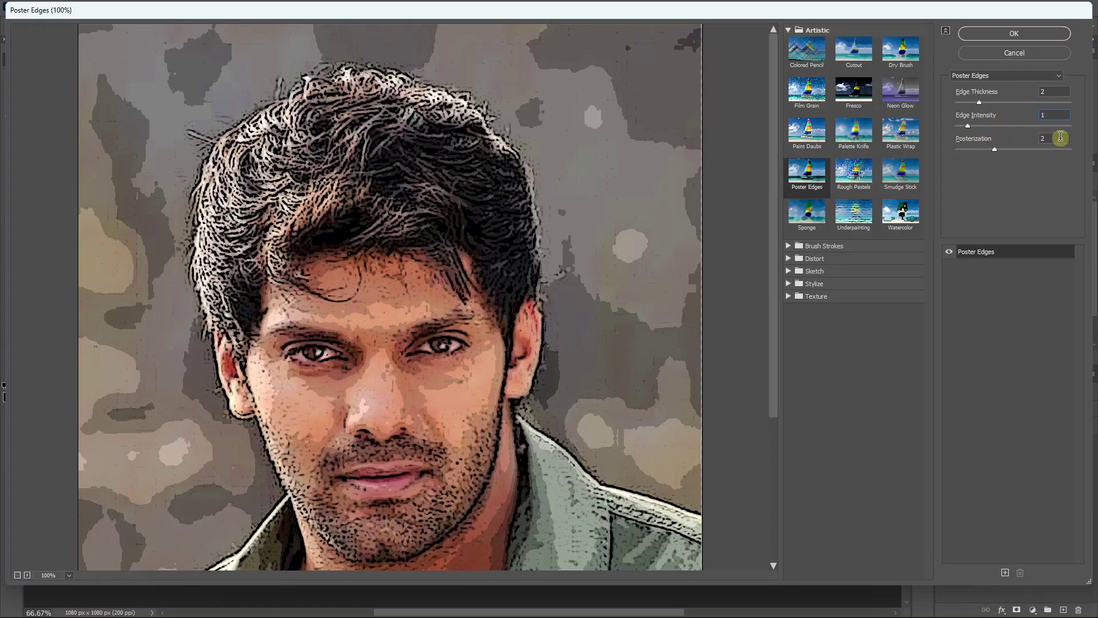
left_click_drag(1061, 137, 1033, 133)
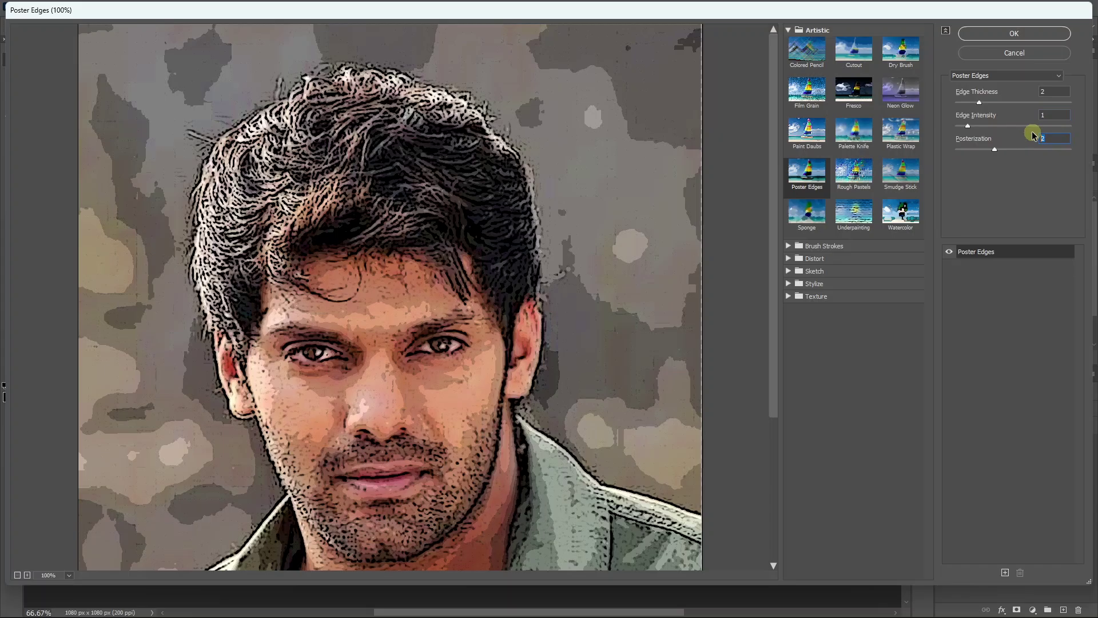
left_click(1013, 33)
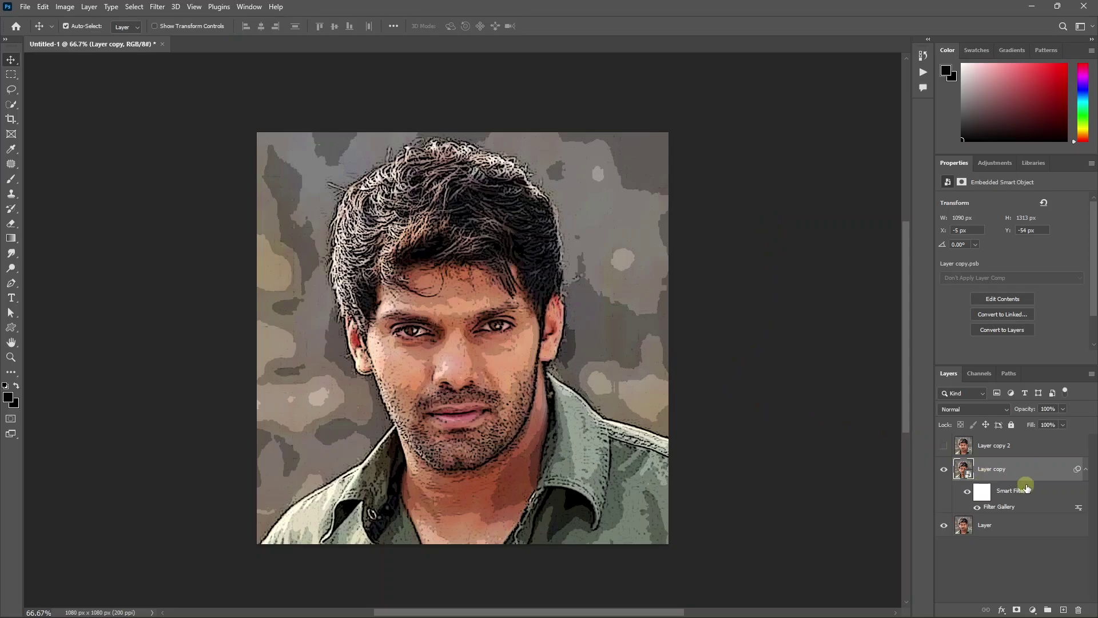
left_click(969, 494)
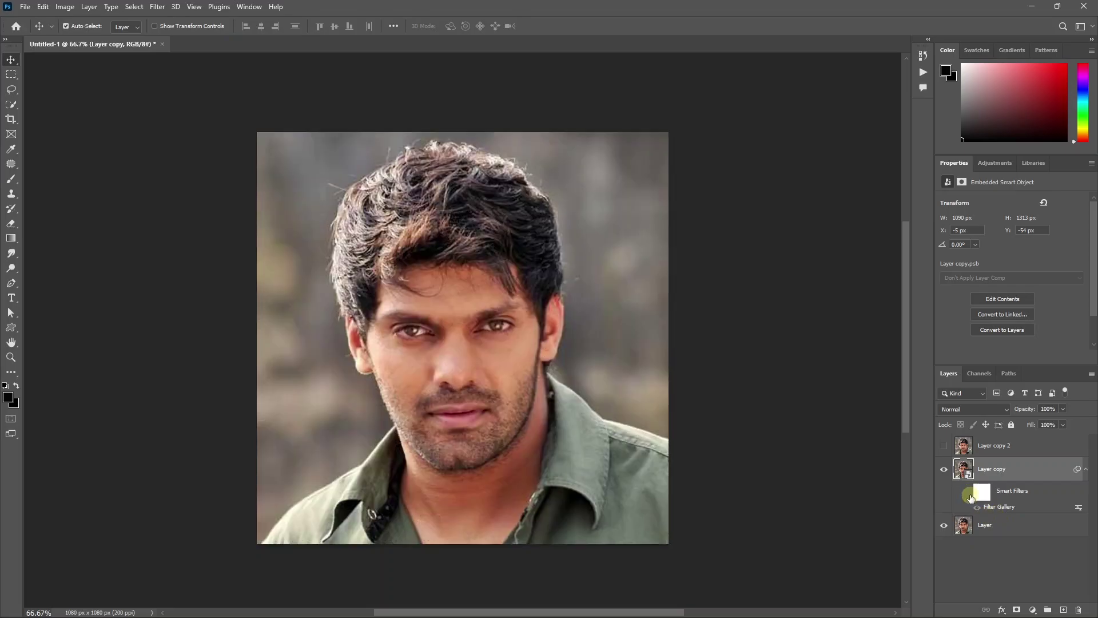
left_click(968, 492)
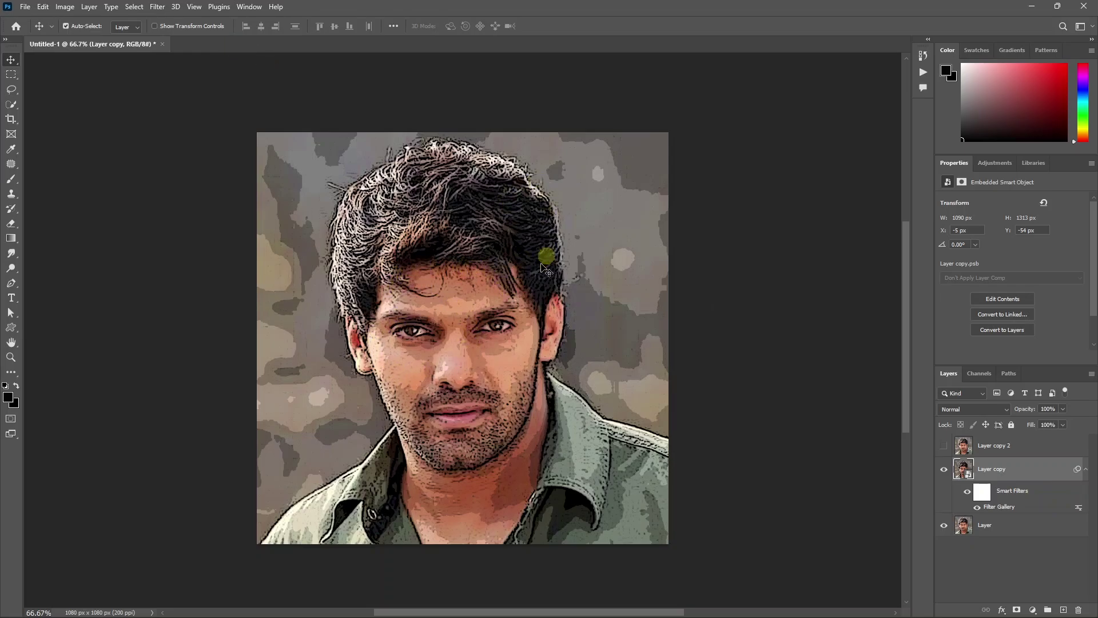
Step: Apply the Oil Paint filter to Layer copy with stylization 5.0, cleanliness 5.0, scale 0.8, bristle detail 10.0 and lighting off
left_click(159, 7)
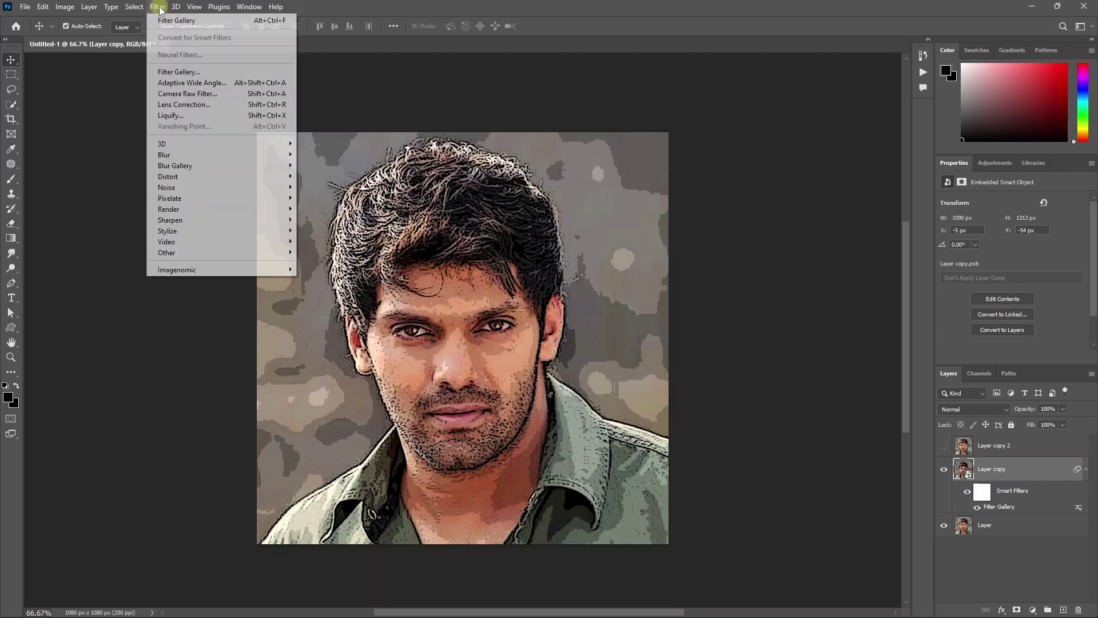
mouse_move(277, 235)
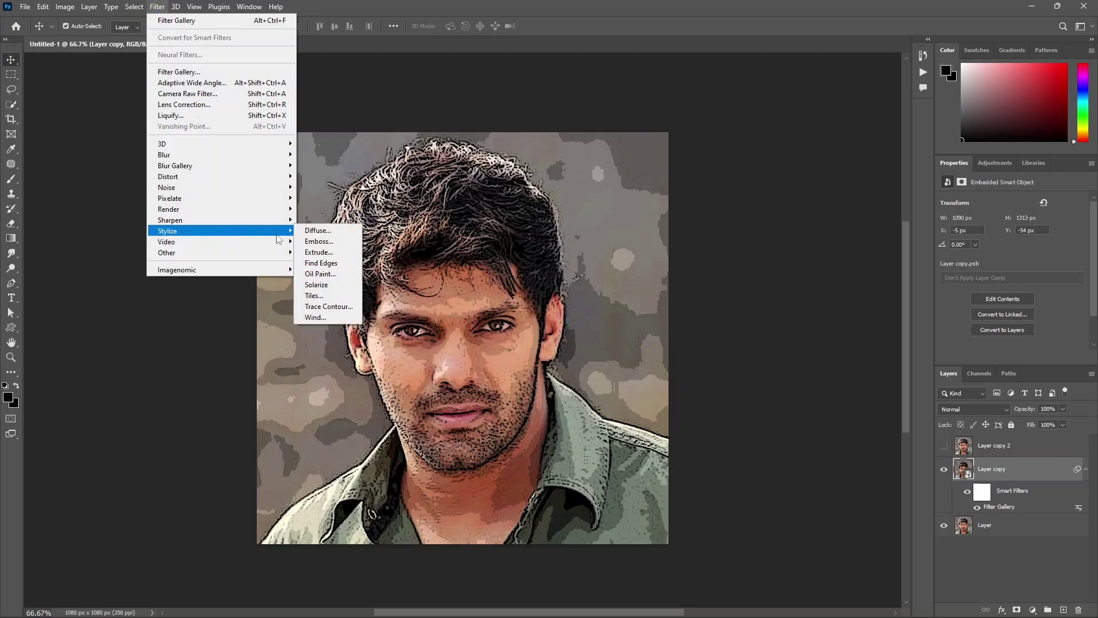
left_click(320, 274)
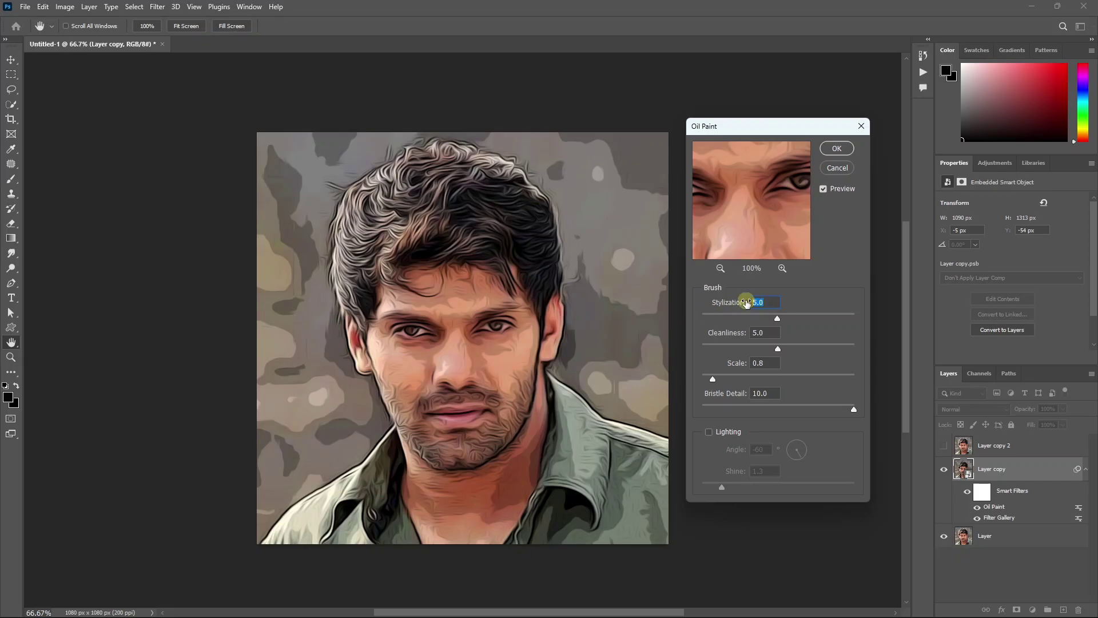
left_click(754, 332)
left_click(756, 363)
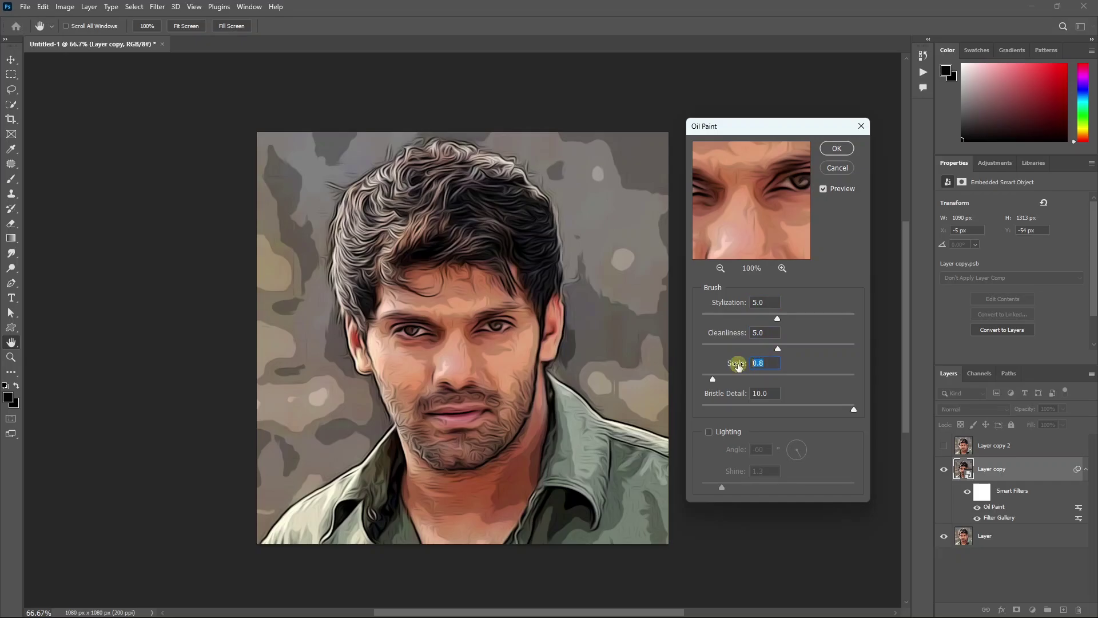
left_click(742, 393)
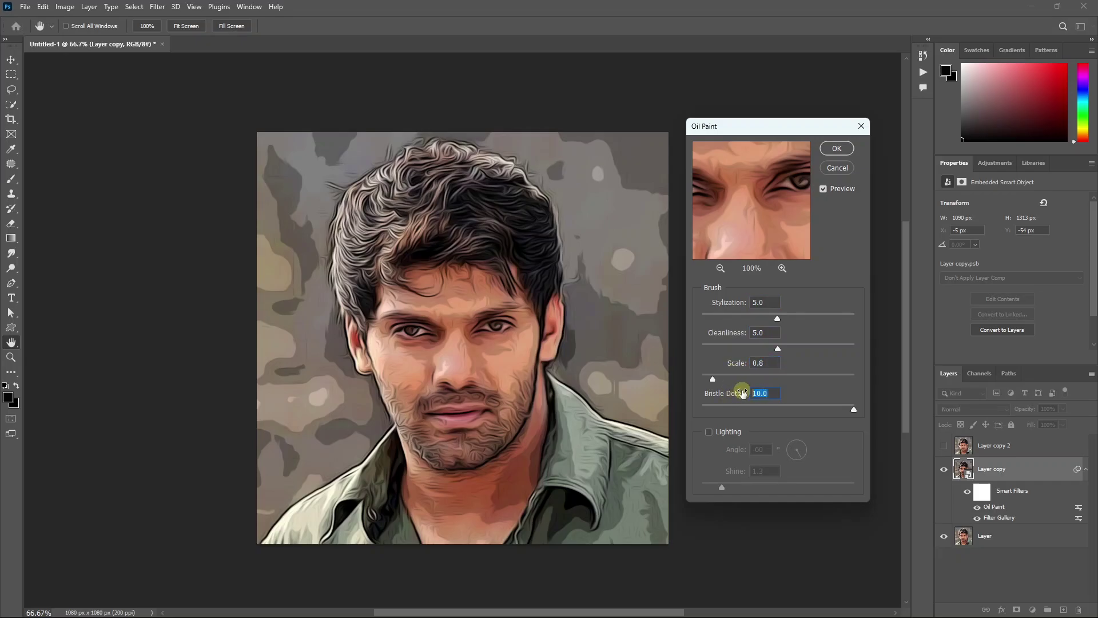
left_click(836, 149)
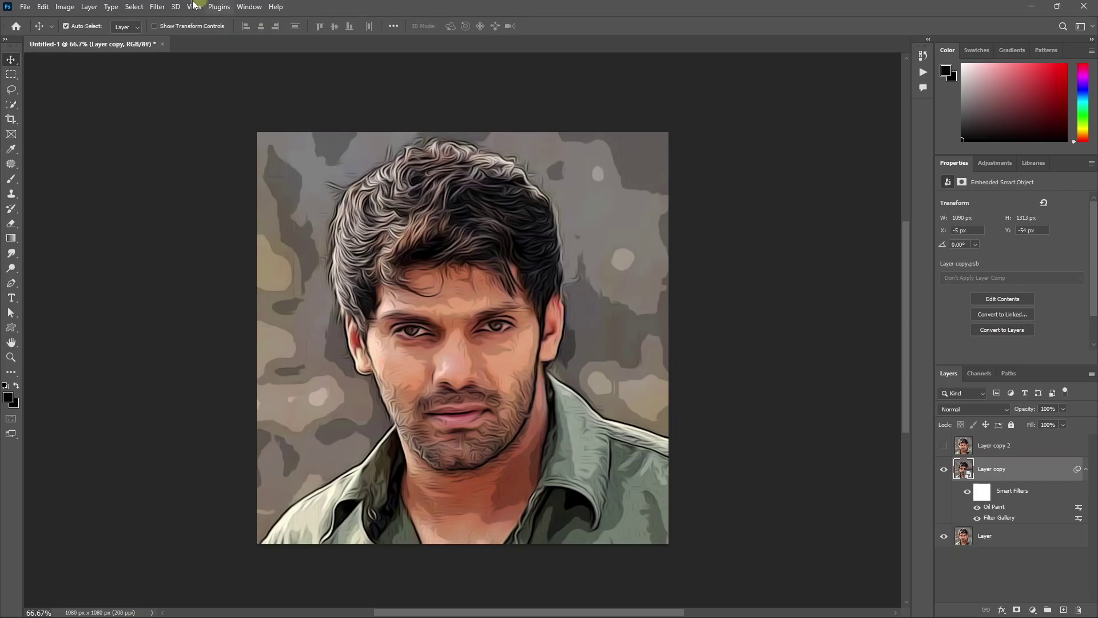
Step: Add a second Poster Edges filter to Layer copy with edge thickness 2, edge intensity 0 and posterization 2
left_click(153, 8)
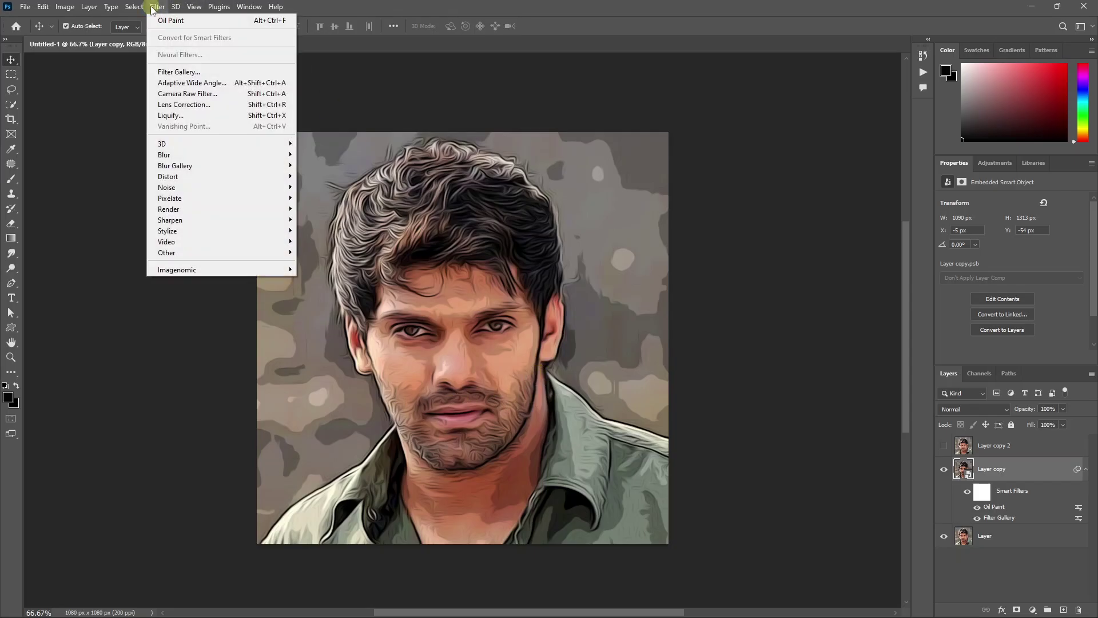
left_click(183, 74)
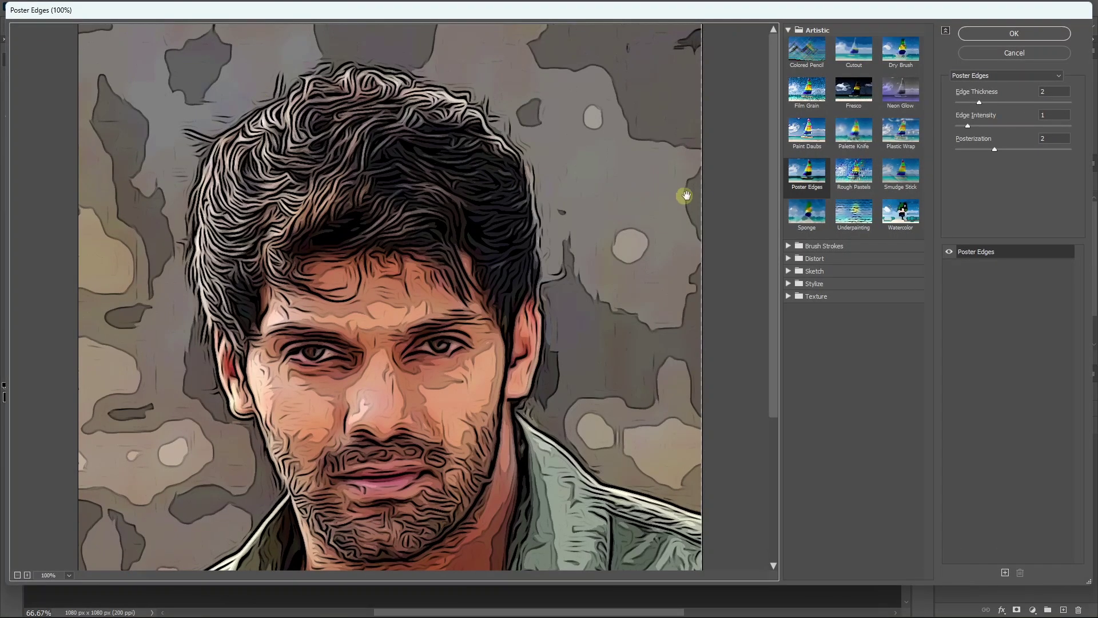
left_click(815, 173)
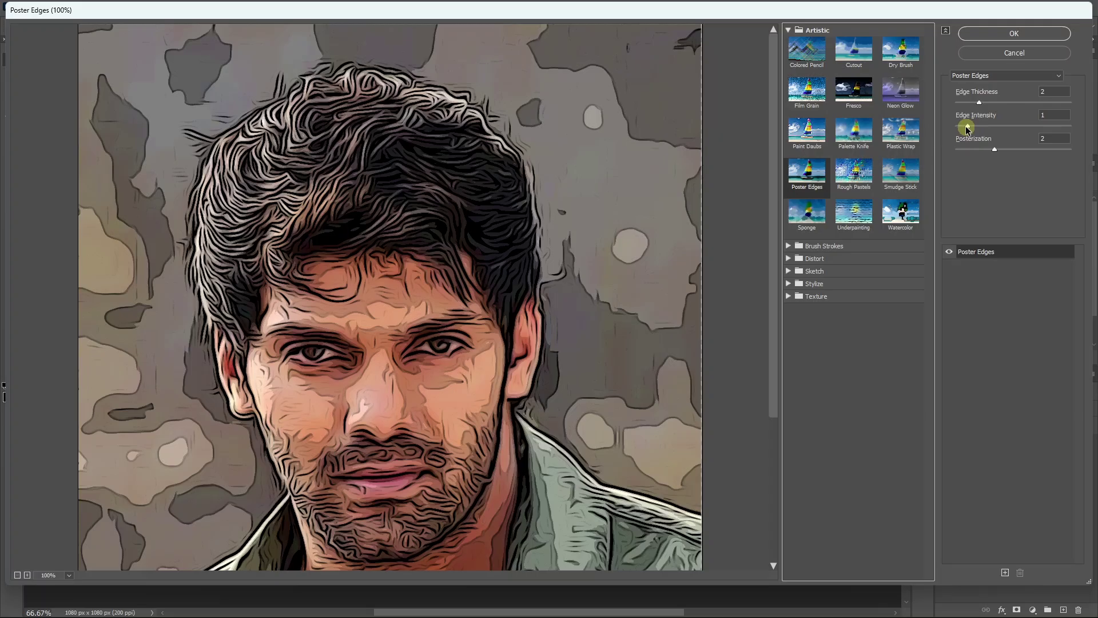
left_click_drag(968, 127, 945, 125)
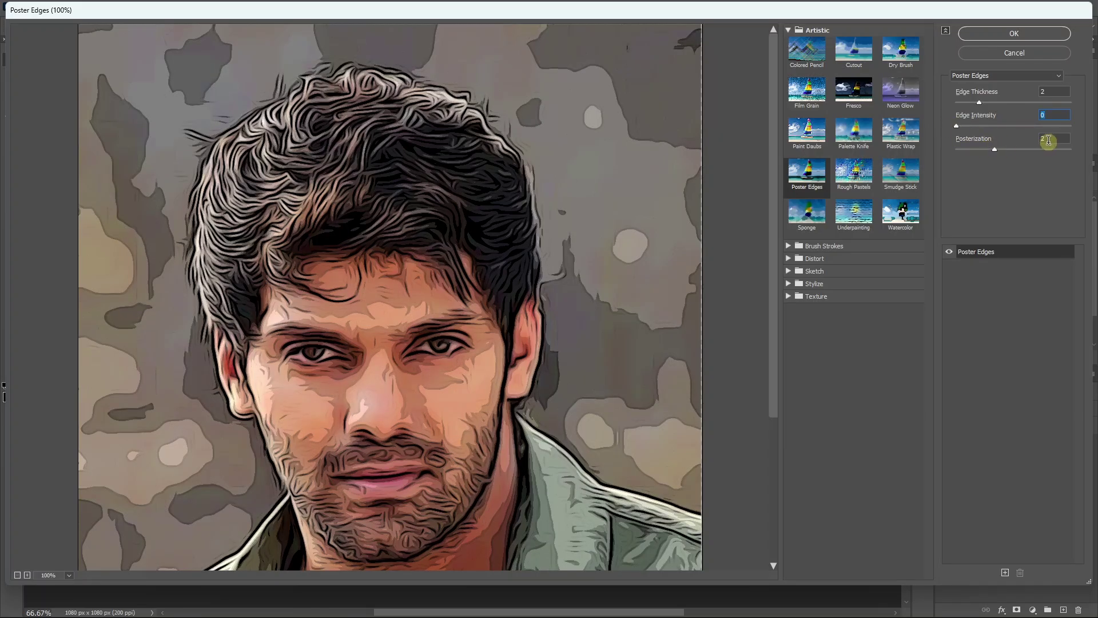
left_click(1002, 36)
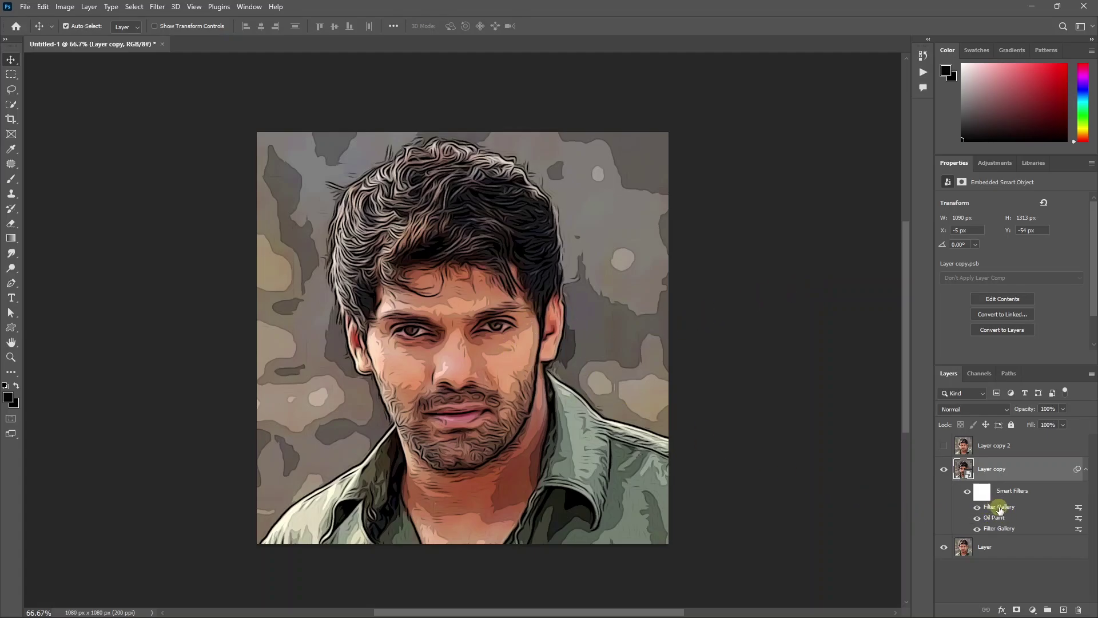
Step: Set the blending opacity of Layer copy's uppermost Filter Gallery smart filter to 85%
double_click(1078, 508)
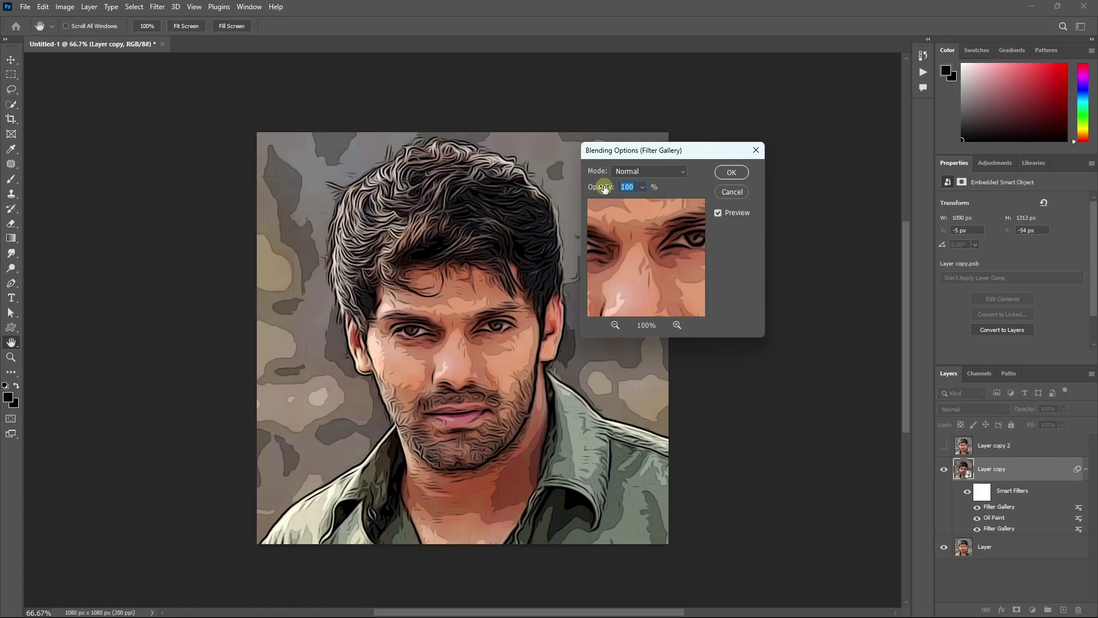
type("85")
left_click(731, 173)
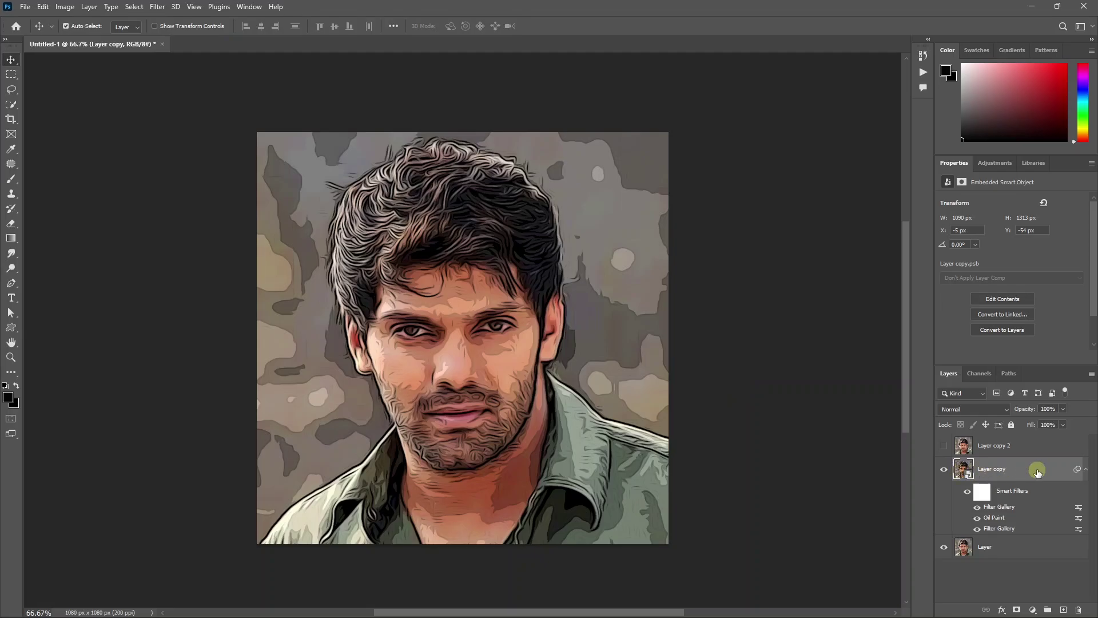
Step: Show Layer copy 2 and apply Color Halftone with a maximum radius of 4 pixels and screen angles 108, 162, 90 and 45
left_click(998, 447)
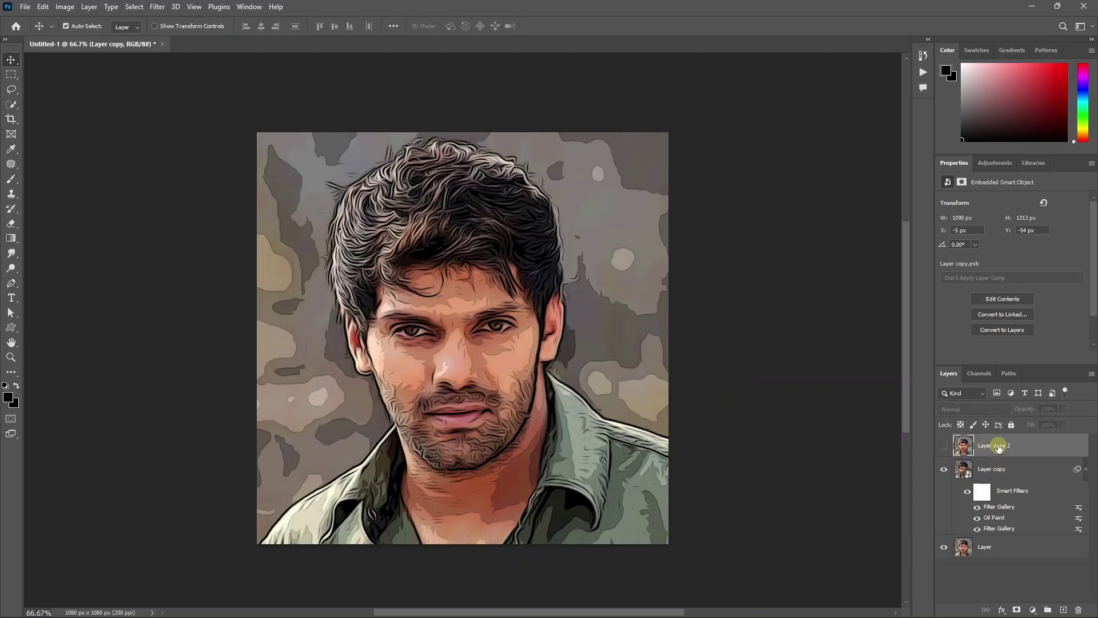
left_click(946, 448)
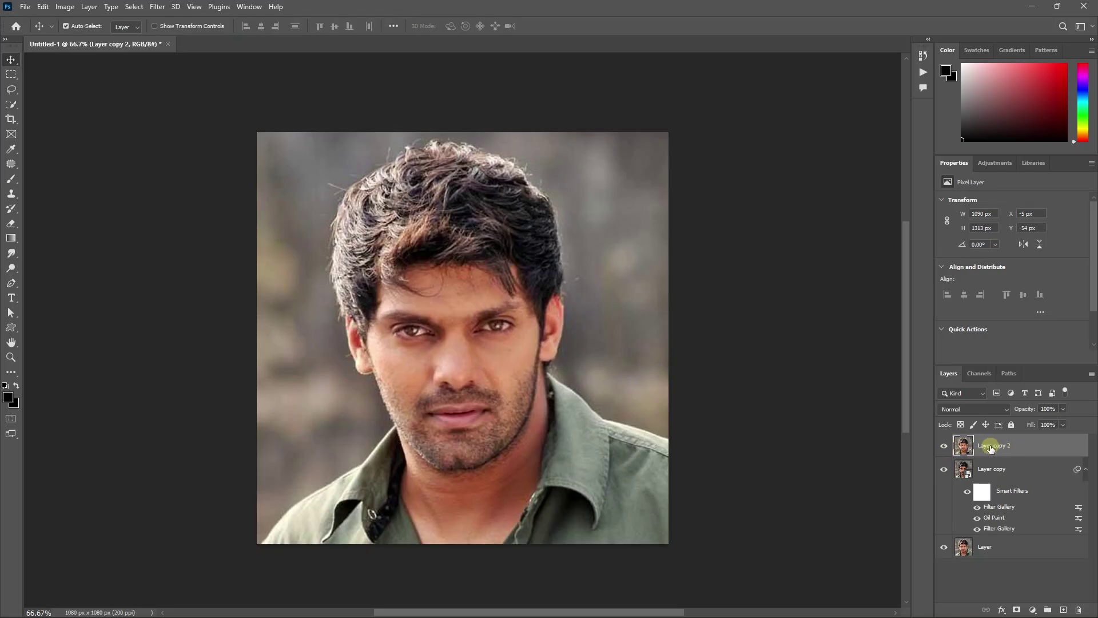
left_click(157, 7)
mouse_move(195, 198)
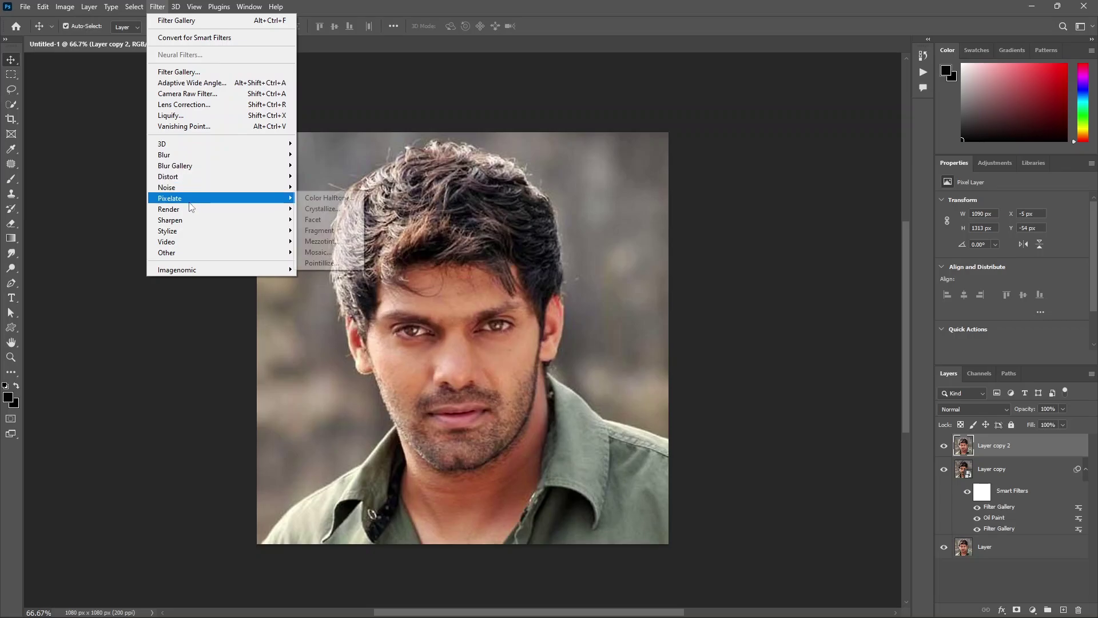
left_click(330, 200)
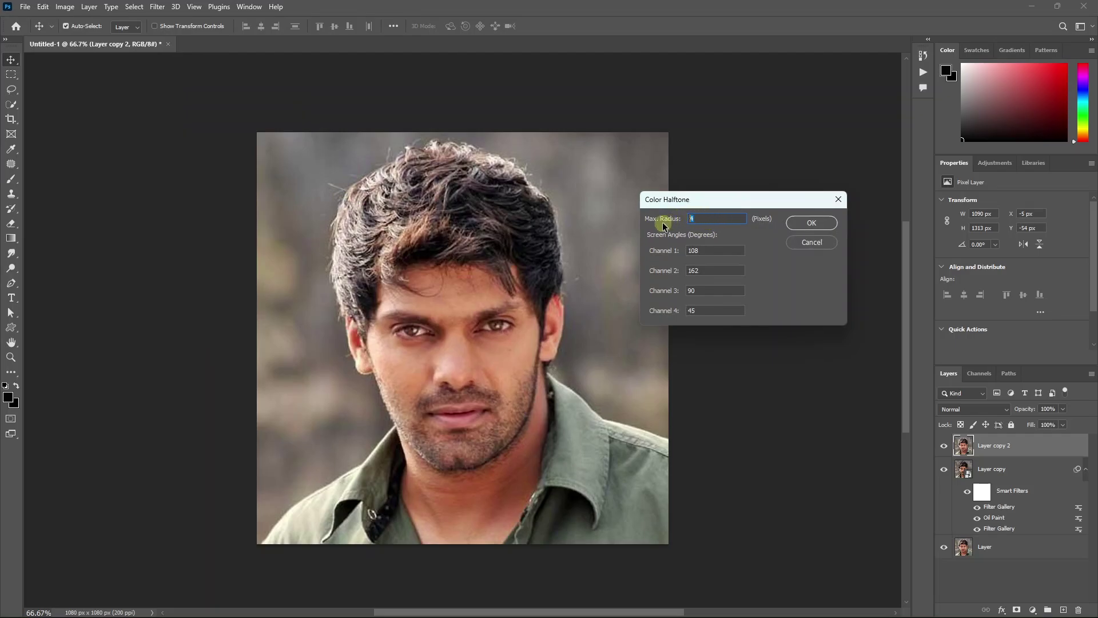
double_click(698, 218)
double_click(686, 250)
double_click(692, 290)
double_click(693, 311)
left_click(811, 225)
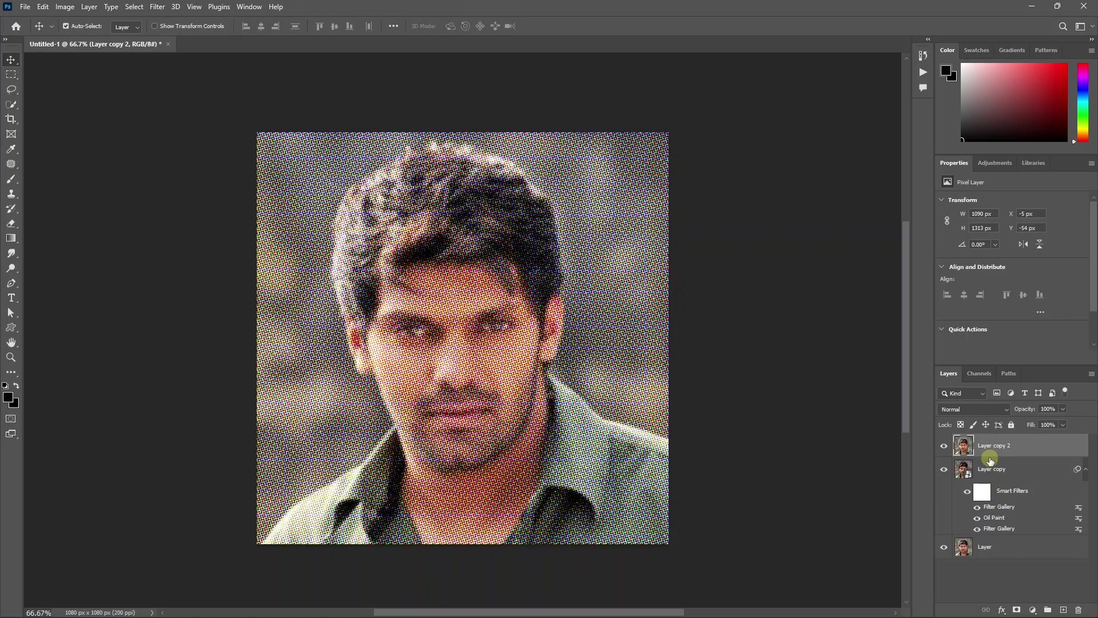
Step: Set Layer copy 2's blend mode to Soft Light and inspect the halftone dots on the face up close
left_click(981, 411)
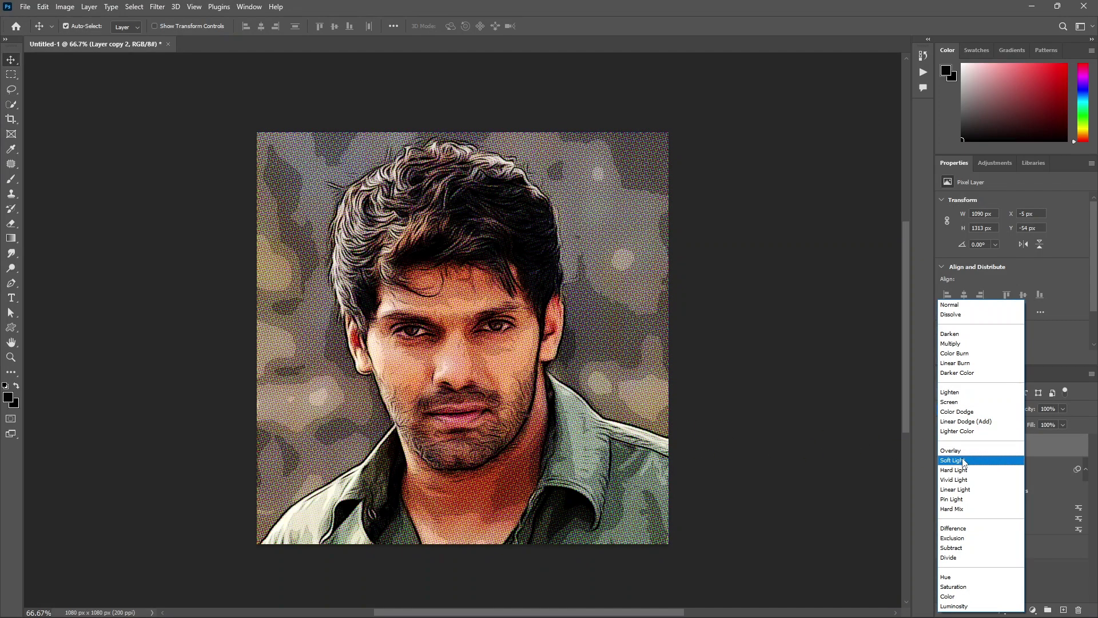
left_click(964, 462)
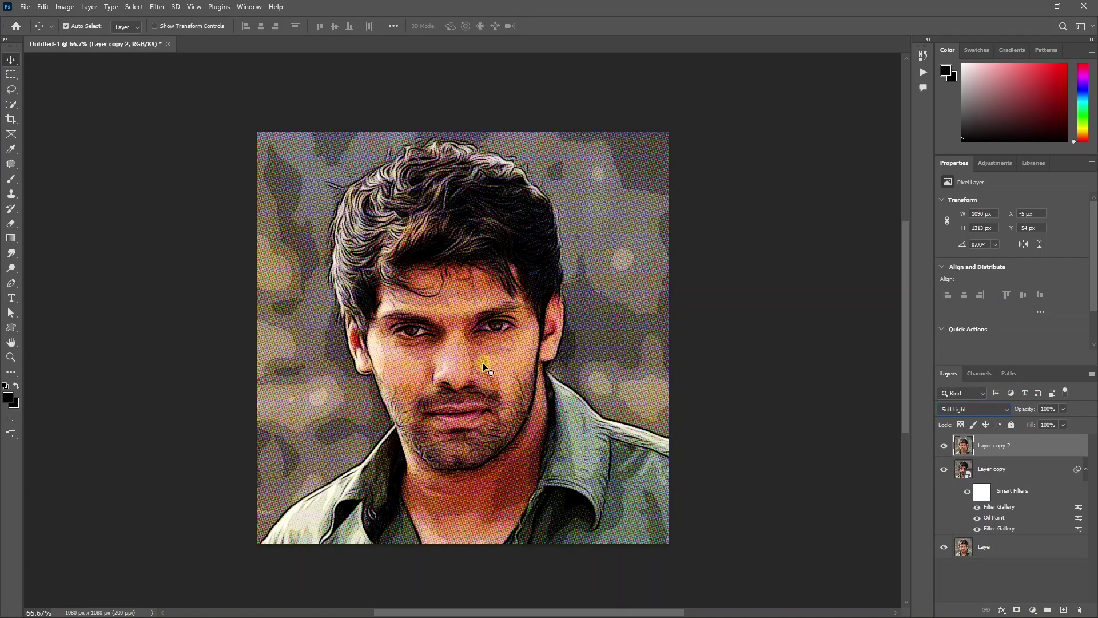
left_click(727, 386)
scroll(470, 387, "up", 9)
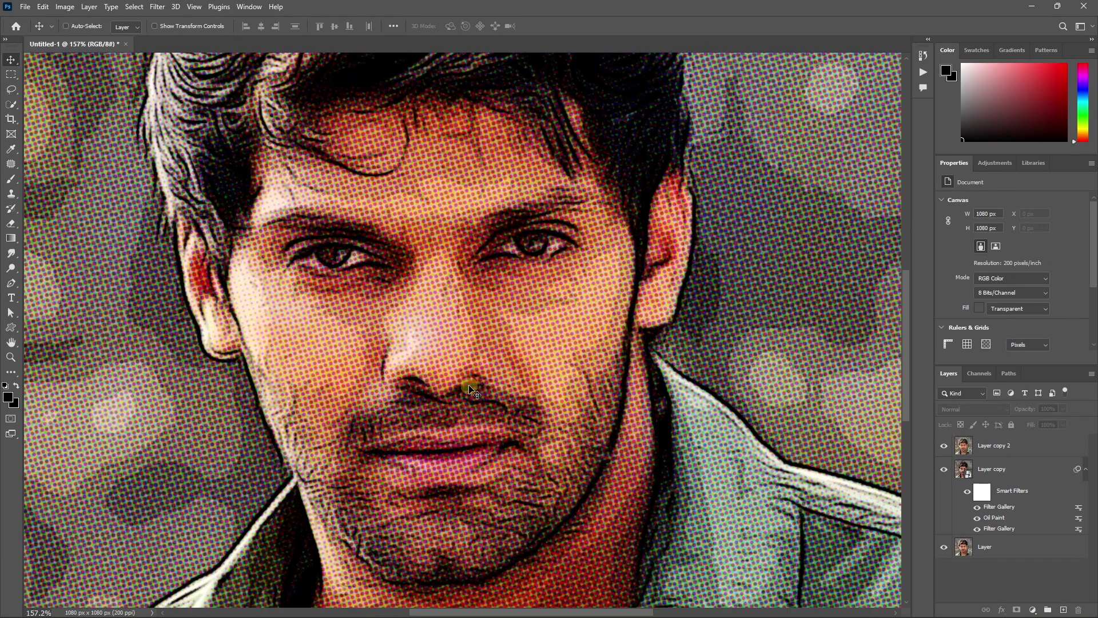
scroll(470, 391, "down", 3)
scroll(436, 368, "down", 3)
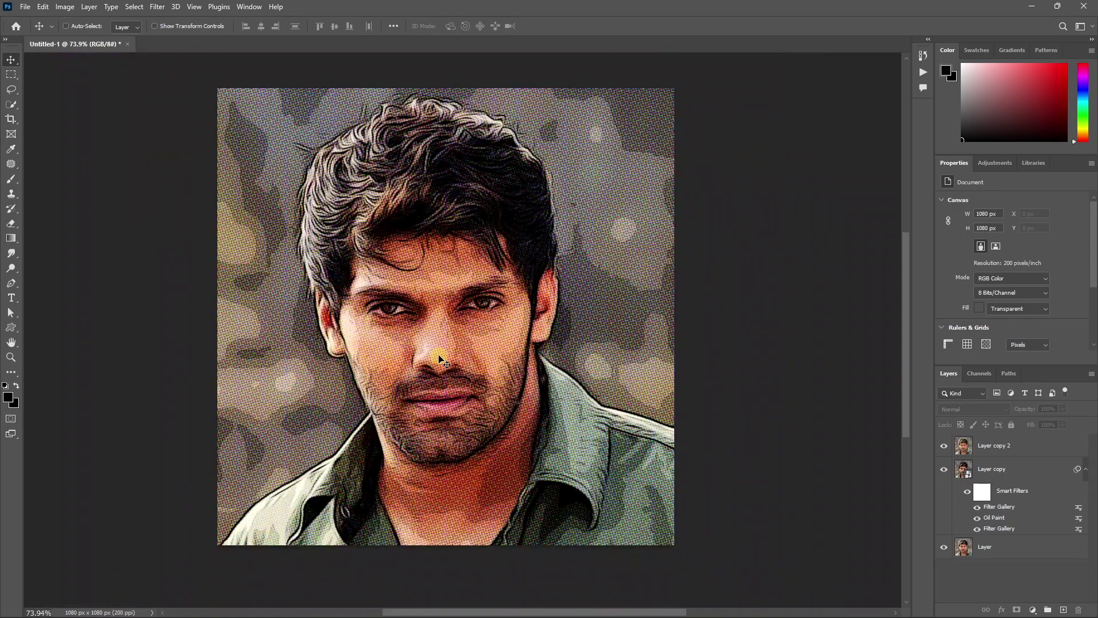
Step: Add a Brightness/Contrast adjustment layer above Layer copy 2 with brightness 14 and contrast 27
left_click(1003, 449)
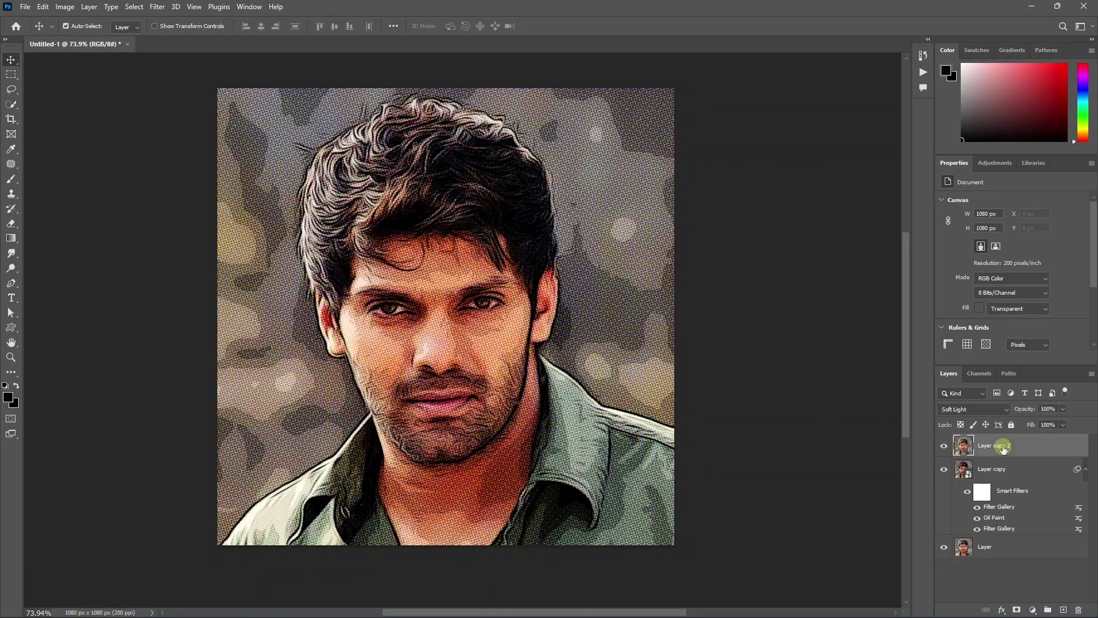
left_click(1032, 610)
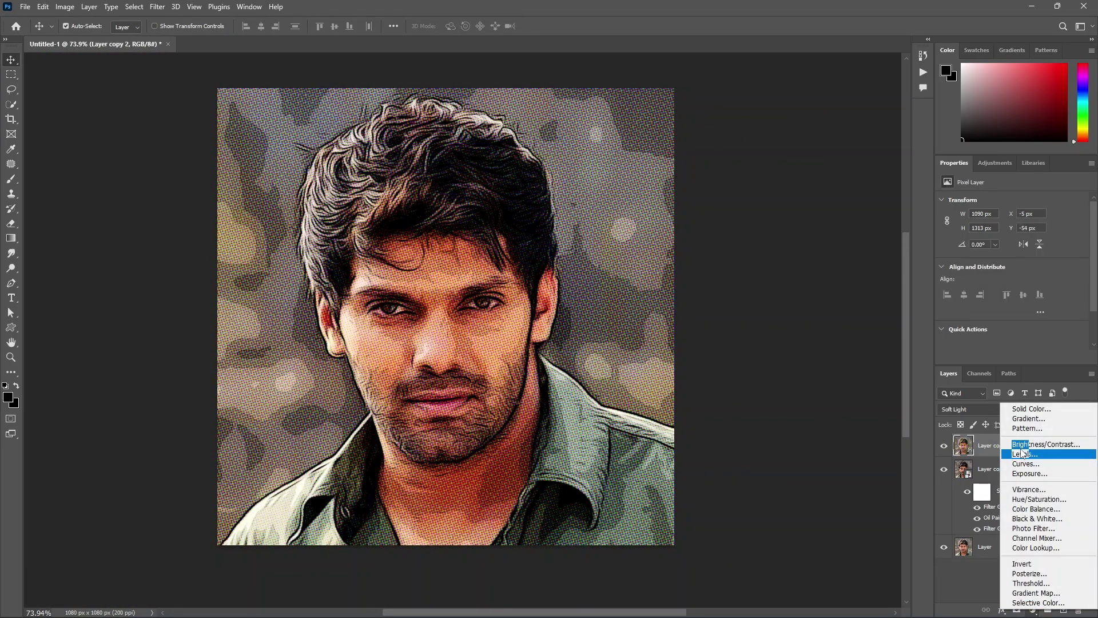
left_click(1030, 444)
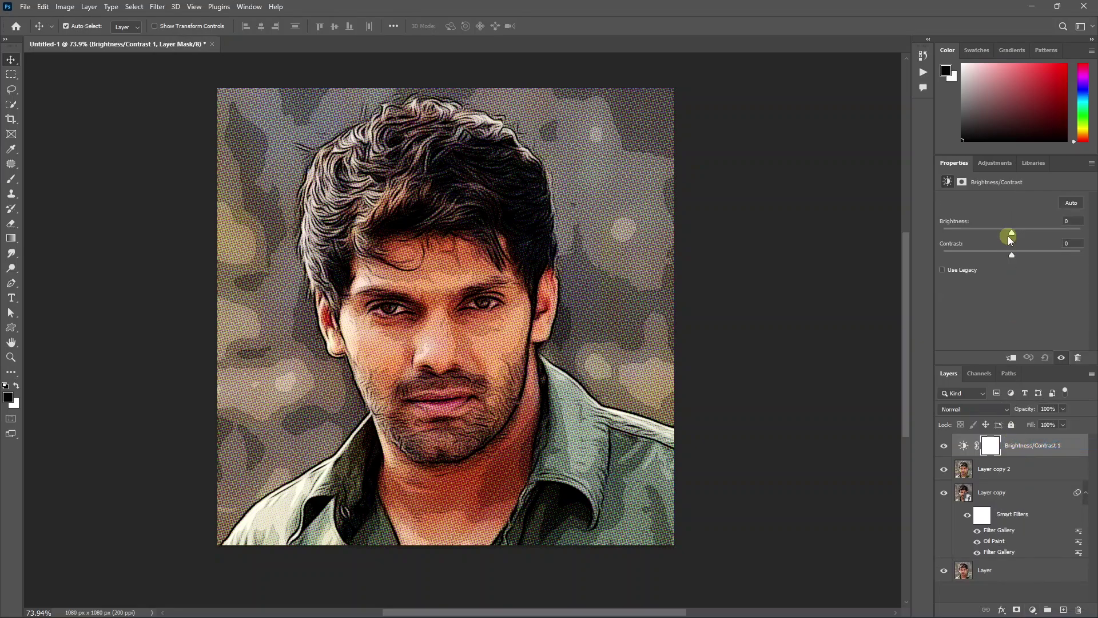
left_click_drag(1011, 236, 1034, 233)
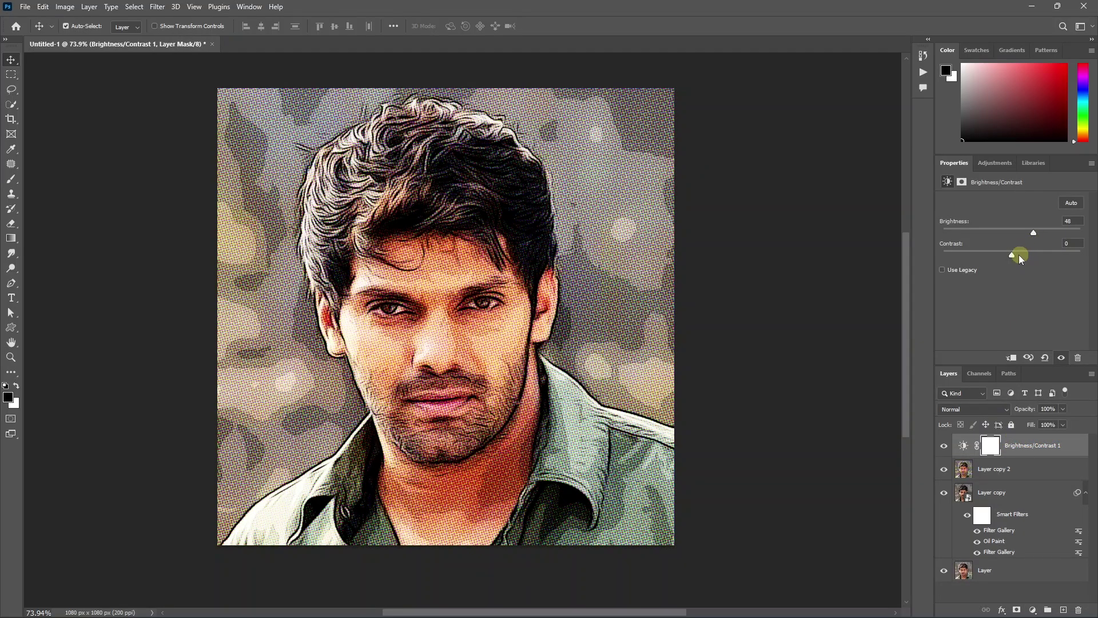
scroll(457, 352, "up", 8)
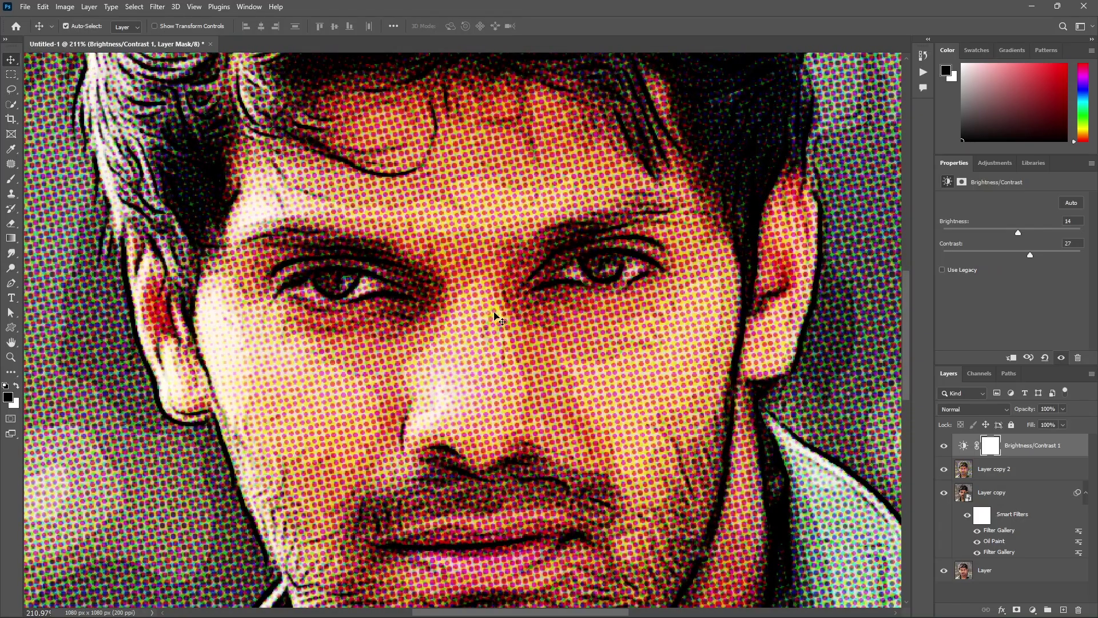
scroll(463, 392, "up", 3)
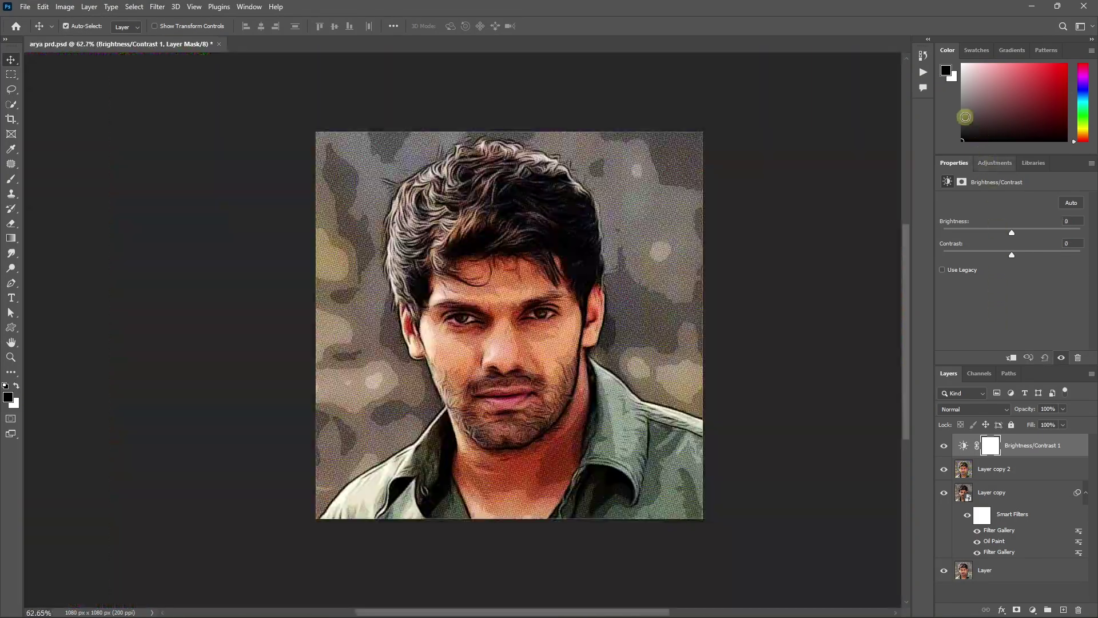
Step: Stop recording the Comic Effect action and review its list of recorded commands
left_click(924, 71)
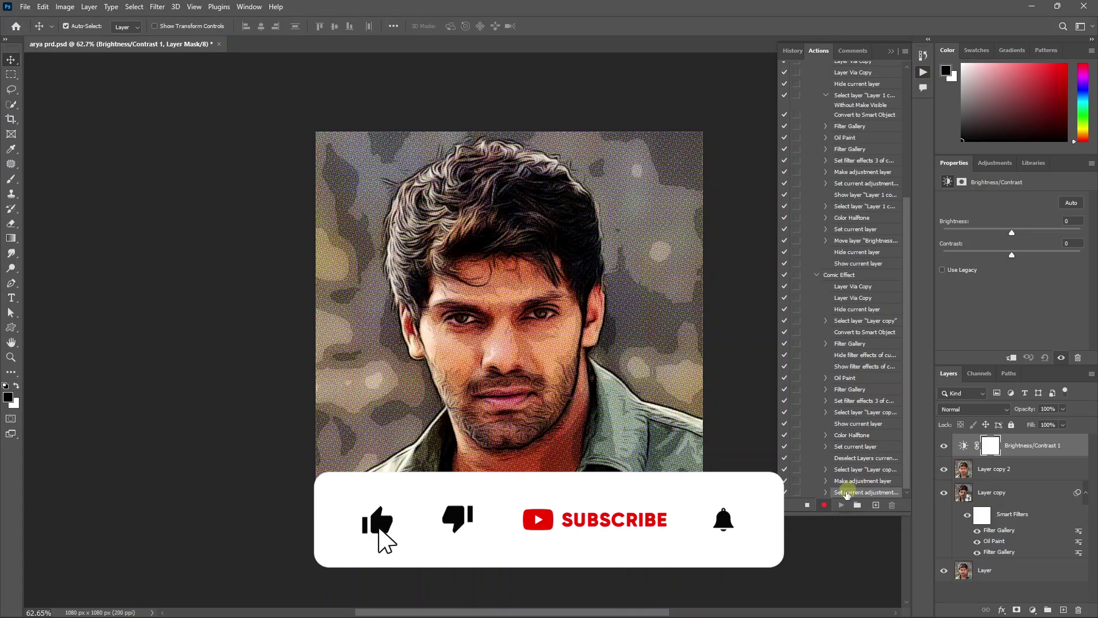
left_click(807, 505)
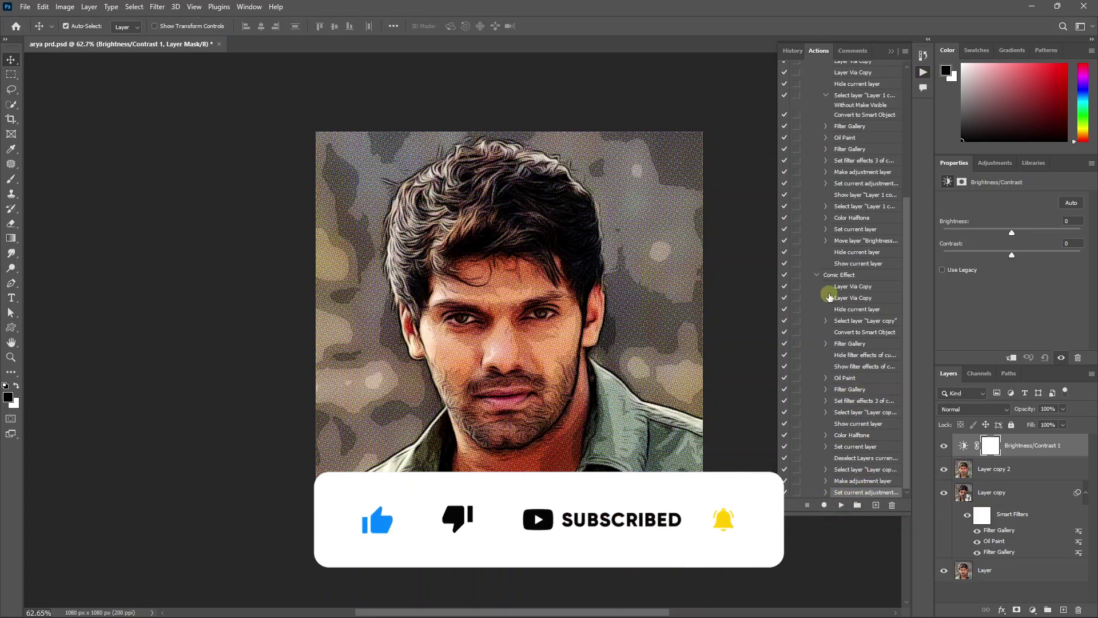
left_click(817, 275)
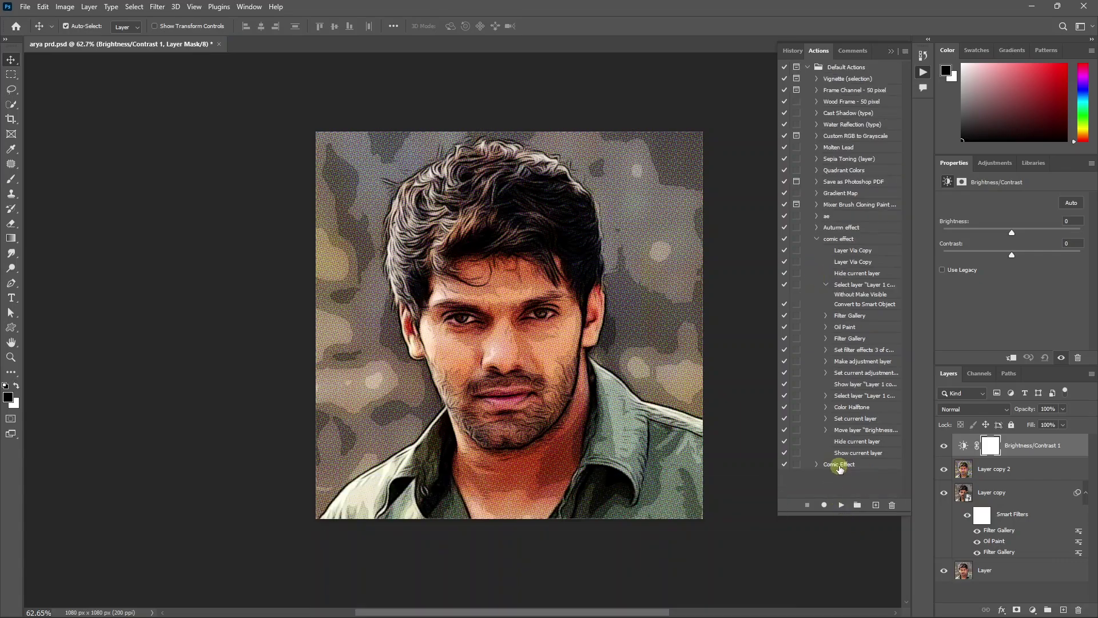
left_click(817, 464)
scroll(854, 342, "down", 5)
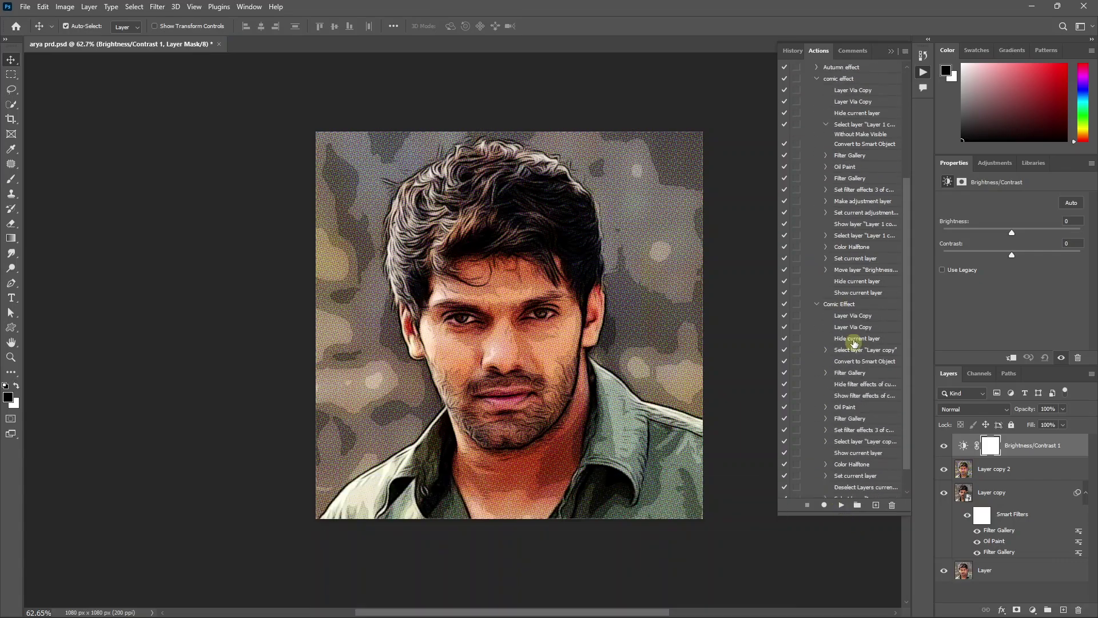
left_click(849, 305)
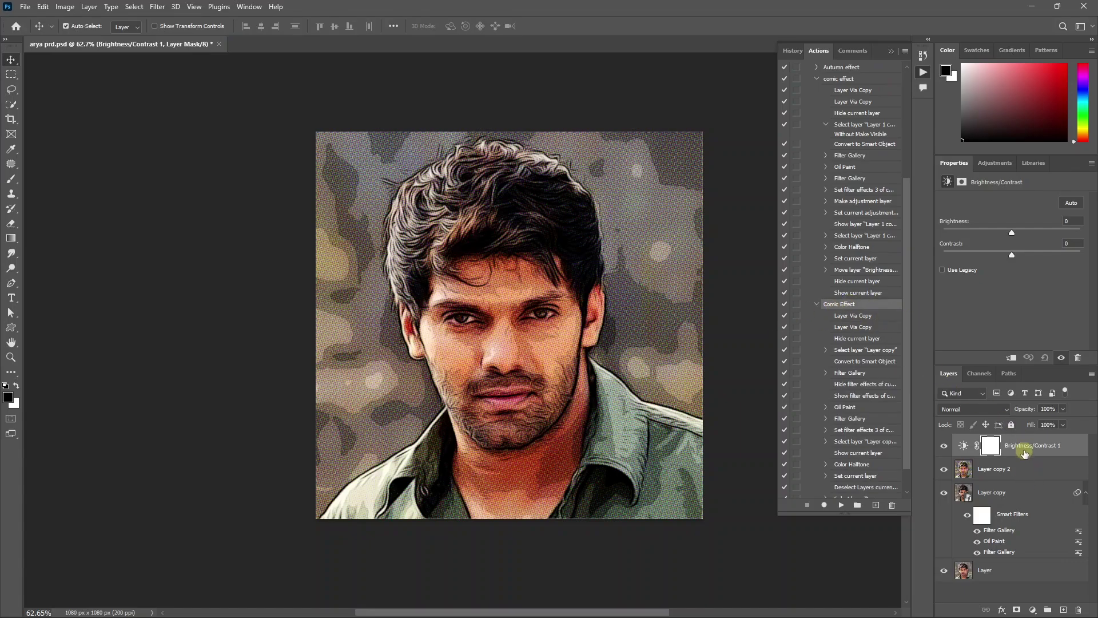
Step: Delete the three layers above the base portrait and place the young-lady-floral-top photo, scaled to 12.07% with the woman centred on the canvas
left_click(1033, 497, "shift")
key("Delete")
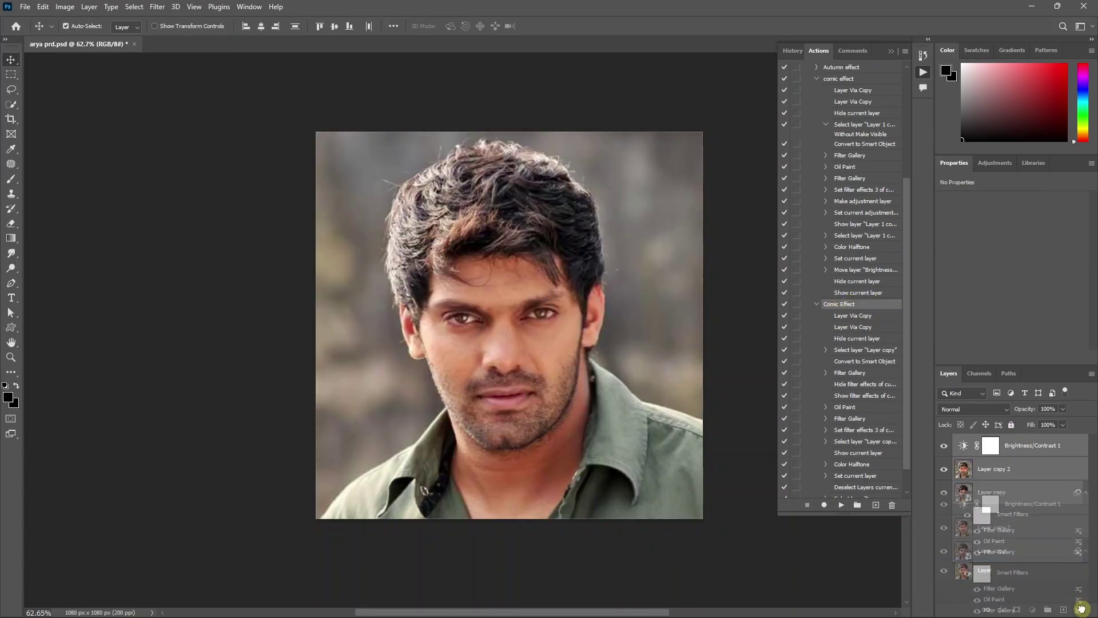
left_click_drag(529, 544, 480, 308)
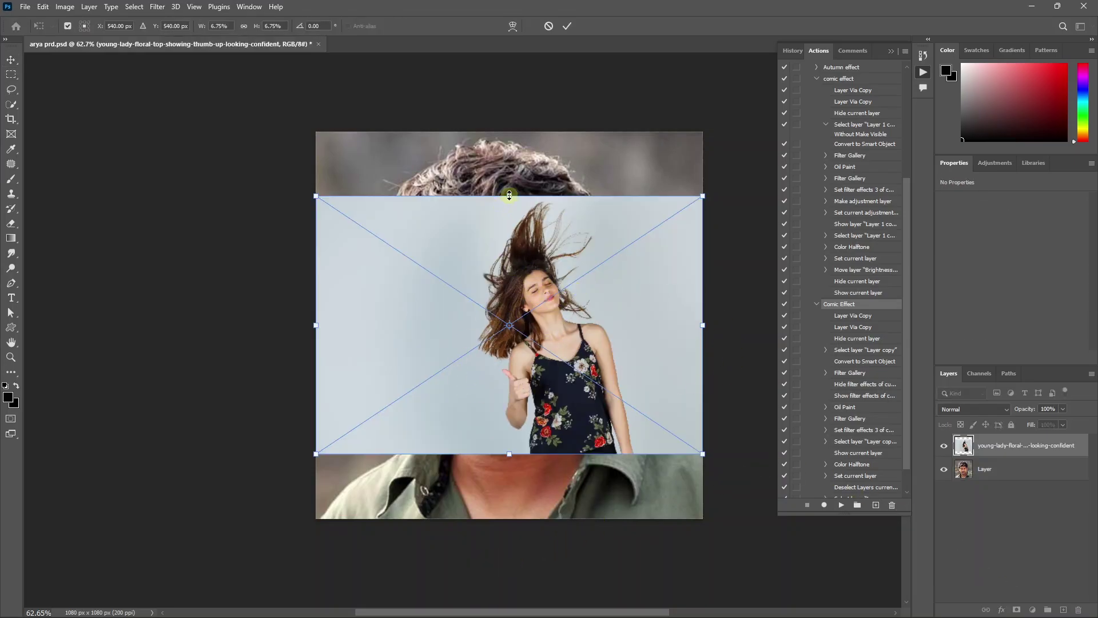
left_click_drag(509, 195, 507, 93)
left_click_drag(598, 298, 518, 297)
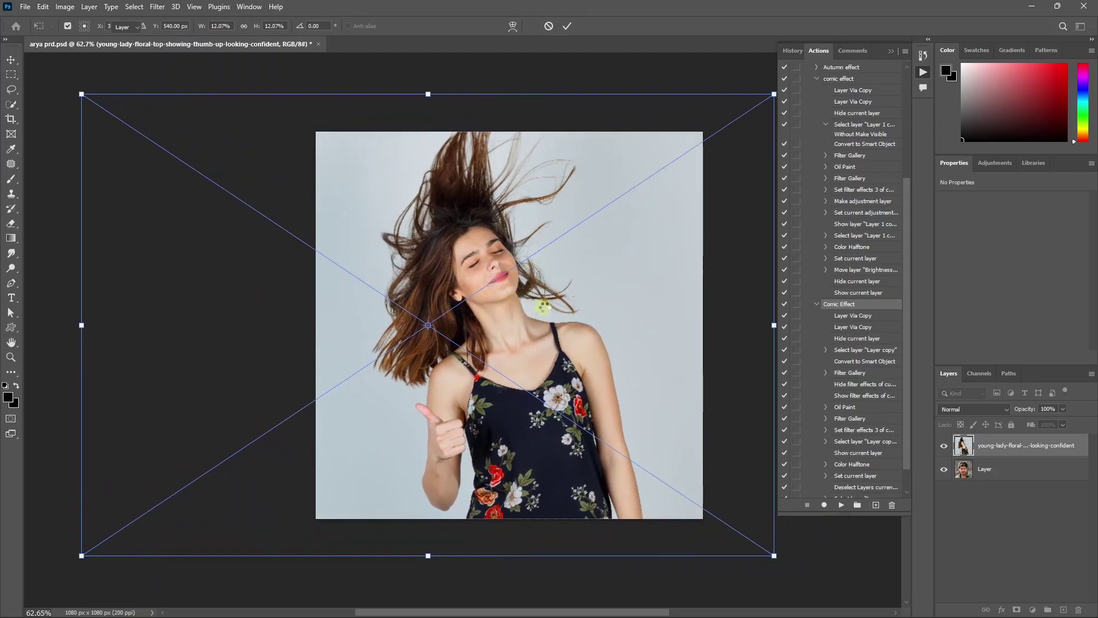
key("Return")
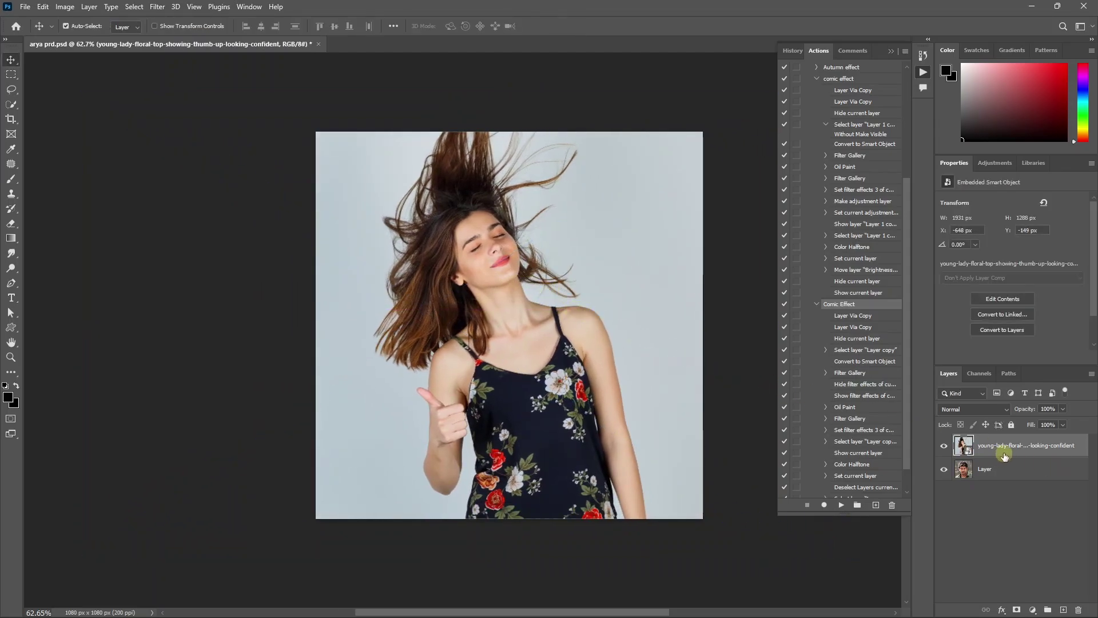
Step: Rasterize the placed photo of the woman and delete the old portrait layer beneath it
right_click(1003, 452)
left_click(932, 369)
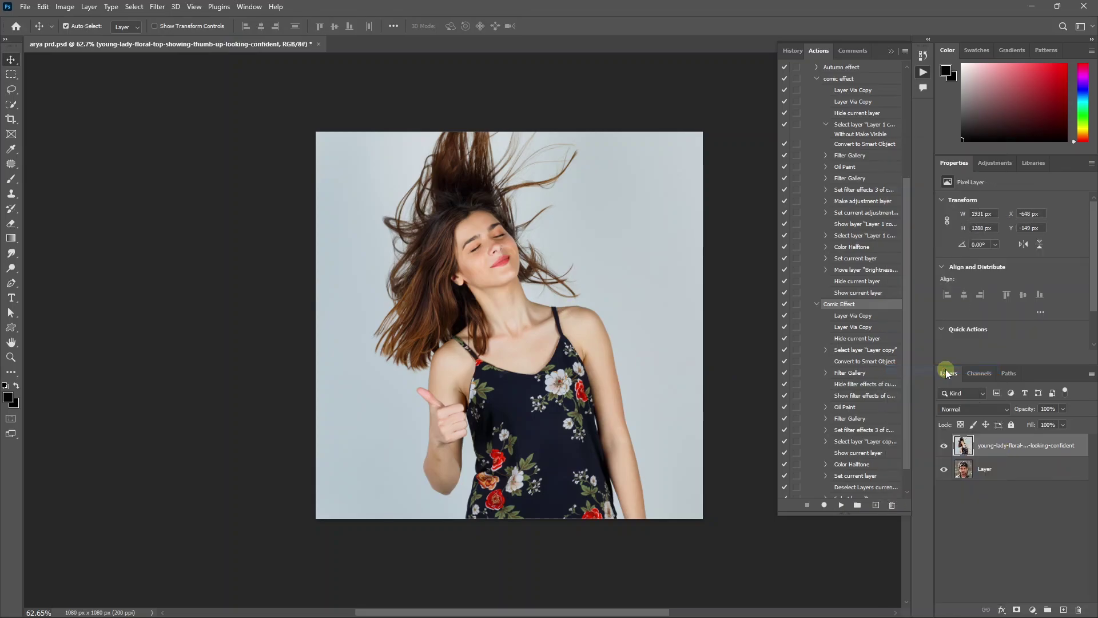
left_click_drag(1007, 478, 1081, 610)
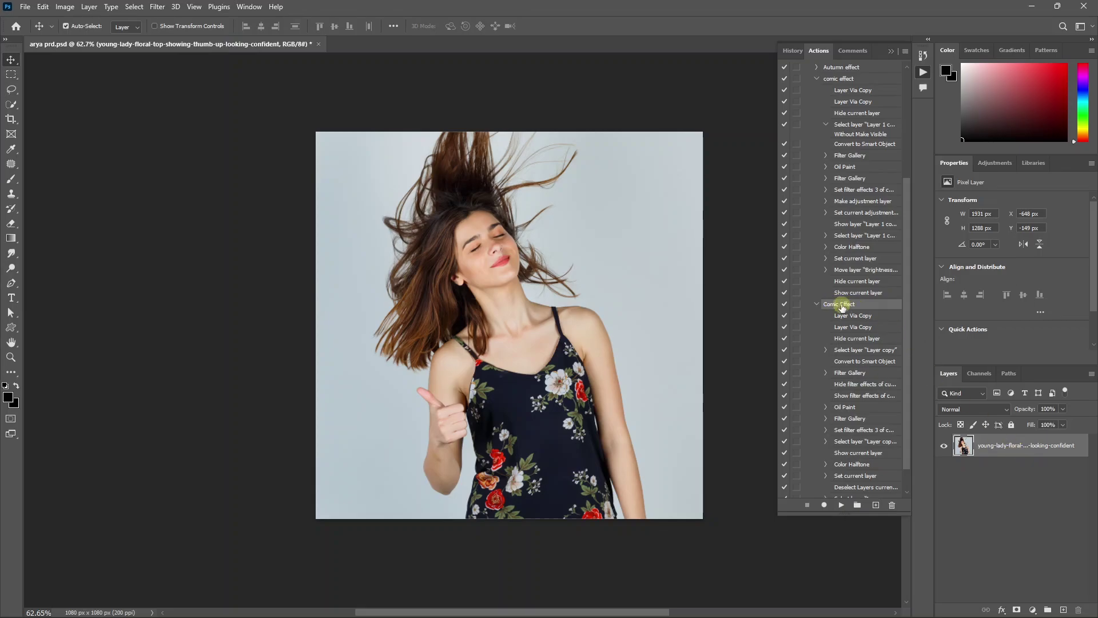
Step: Try to play the Comic Effect action on the woman's photo layer, and delete the two copies it creates
left_click(841, 506)
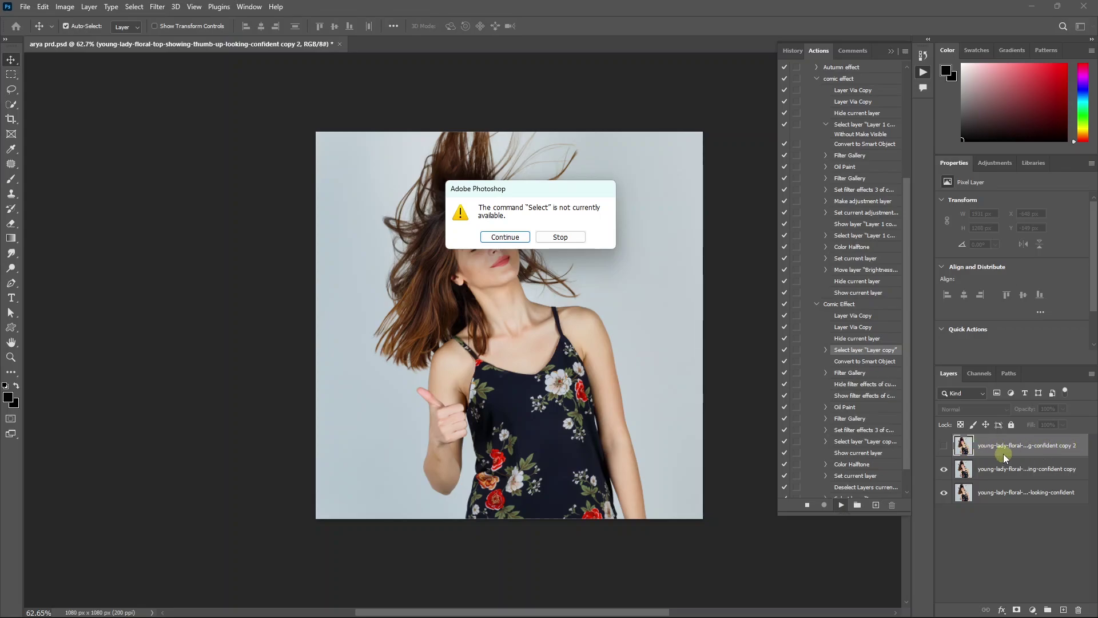
left_click(560, 236)
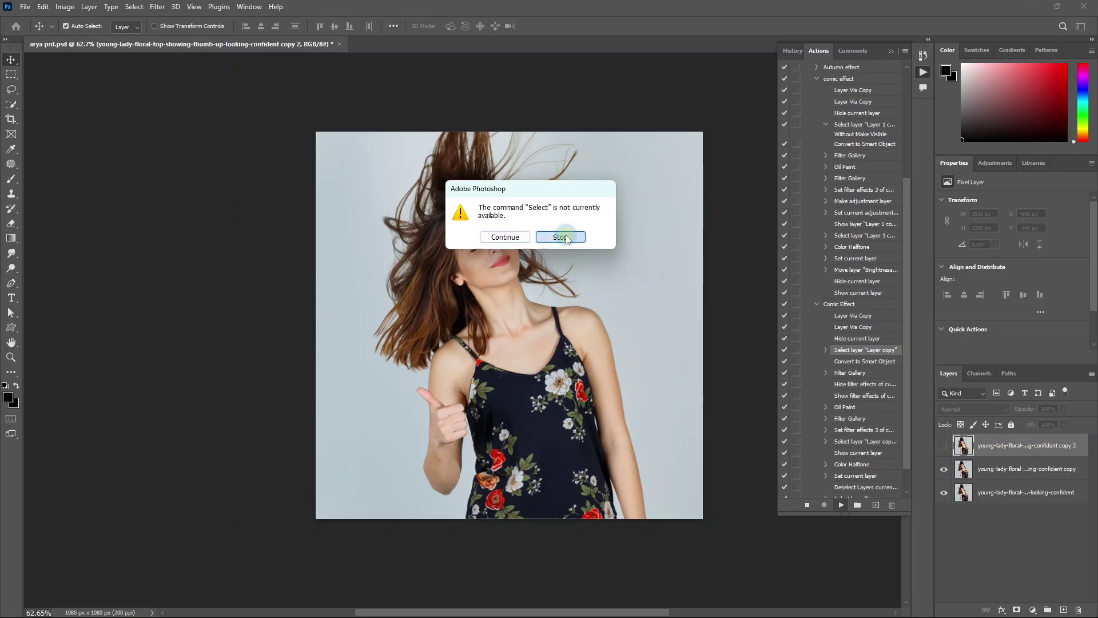
left_click(998, 471, "shift")
left_click_drag(999, 473, 1079, 611)
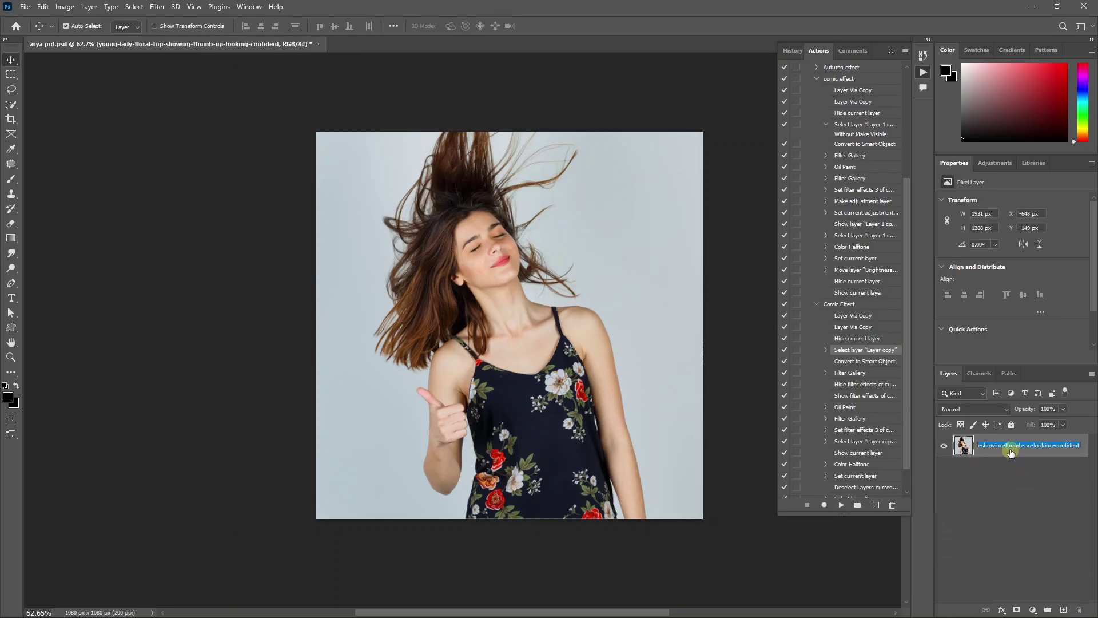
Step: Rename the woman's photo layer to Layer and play the whole Comic Effect action on it
type("Layer")
key("Return")
left_click(840, 304)
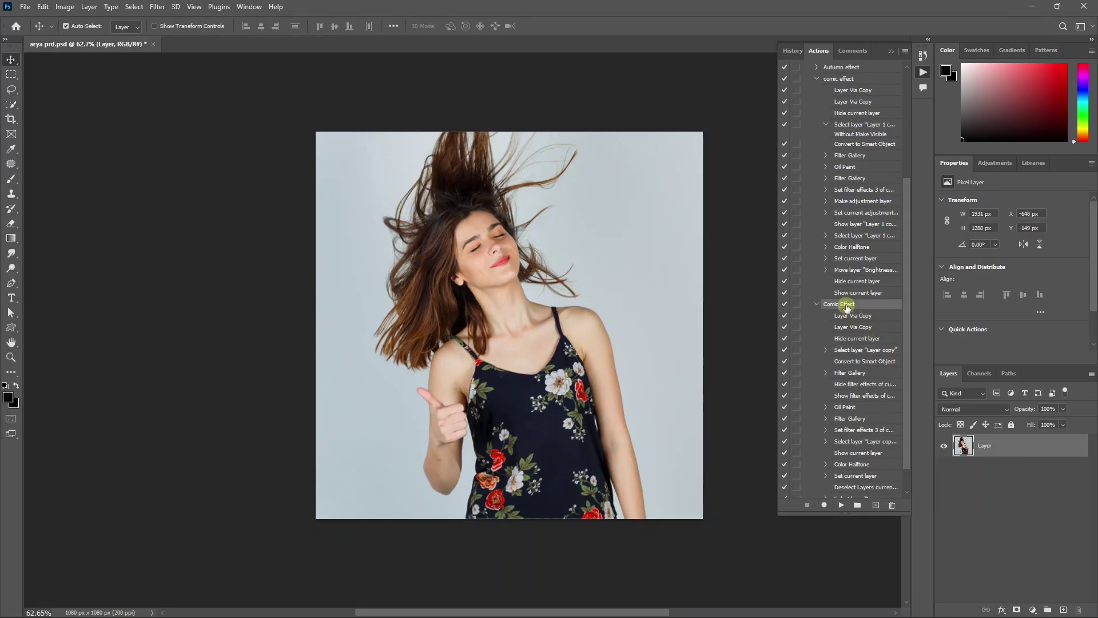
scroll(843, 339, "down", 1)
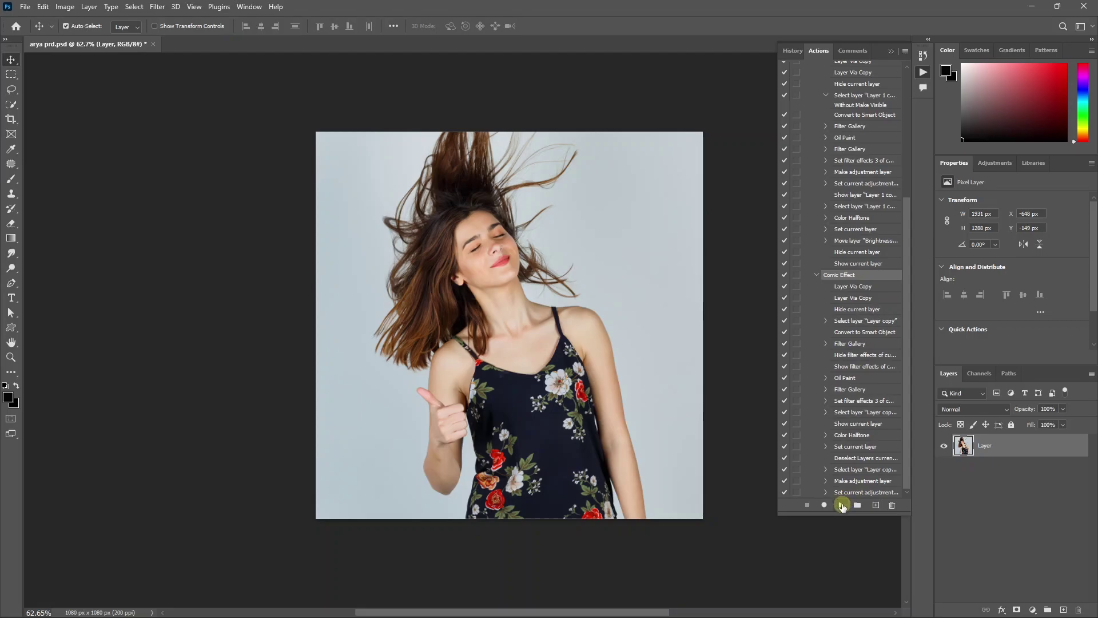
left_click(842, 505)
left_click(541, 246, "ctrl")
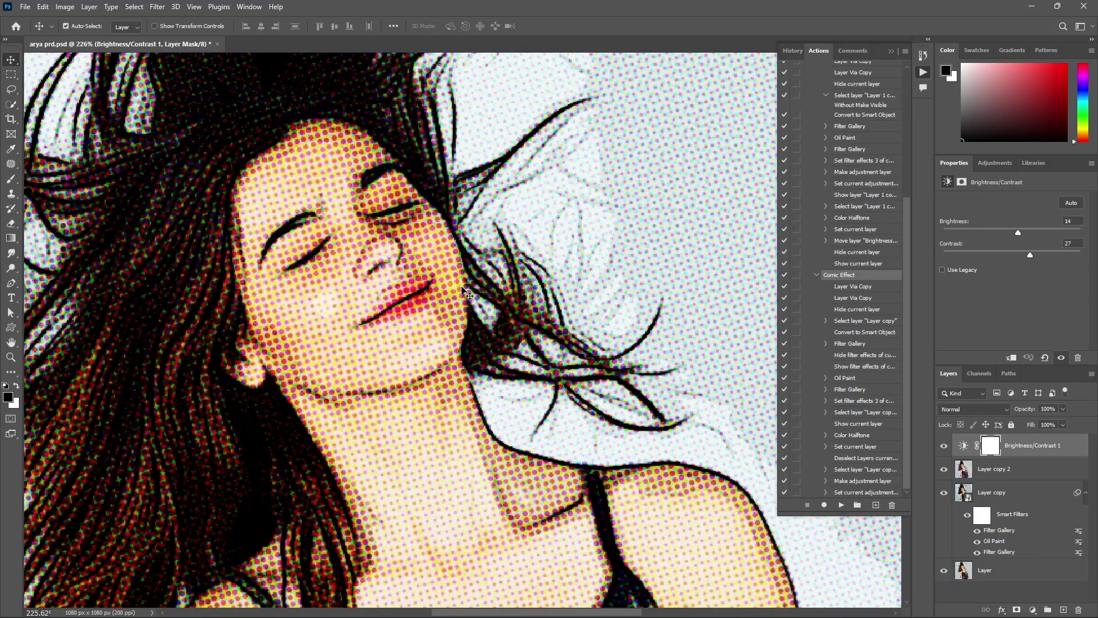
scroll(529, 312, "down", 6)
scroll(449, 288, "up", 3)
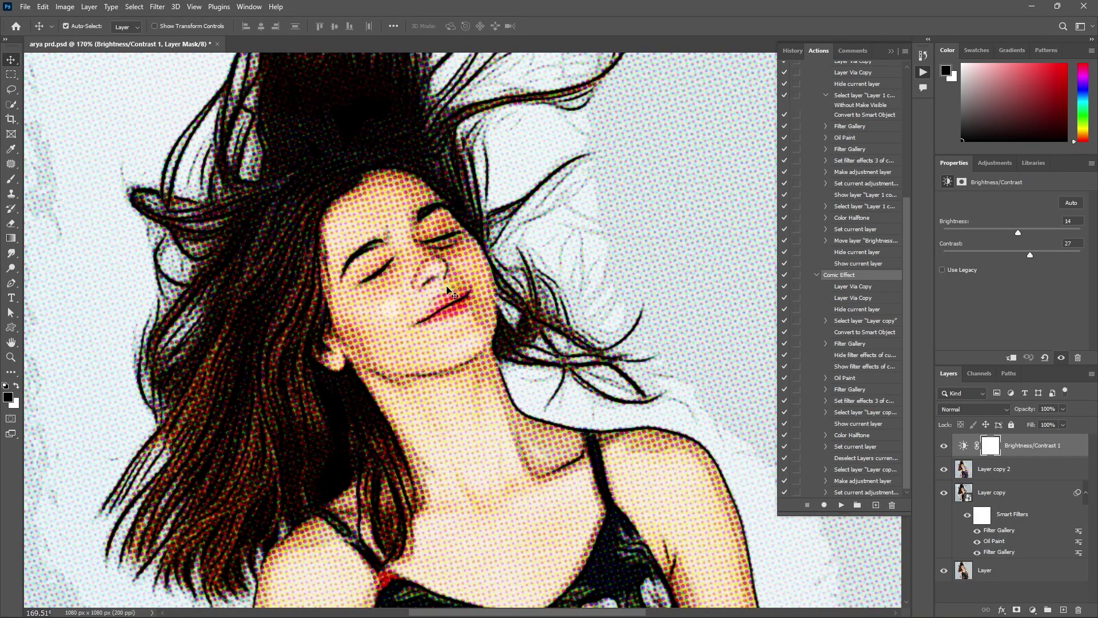
Step: Activate the Custom Shape tool and collapse the Legacy Shapes and More group in its shape list
scroll(449, 288, "down", 3)
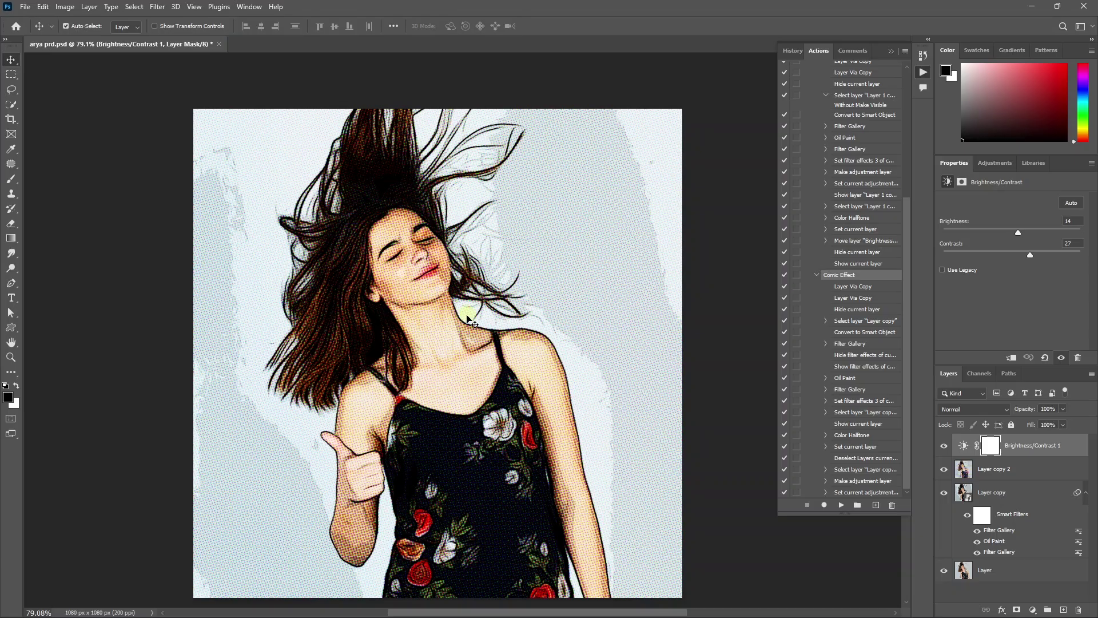
left_click(13, 330)
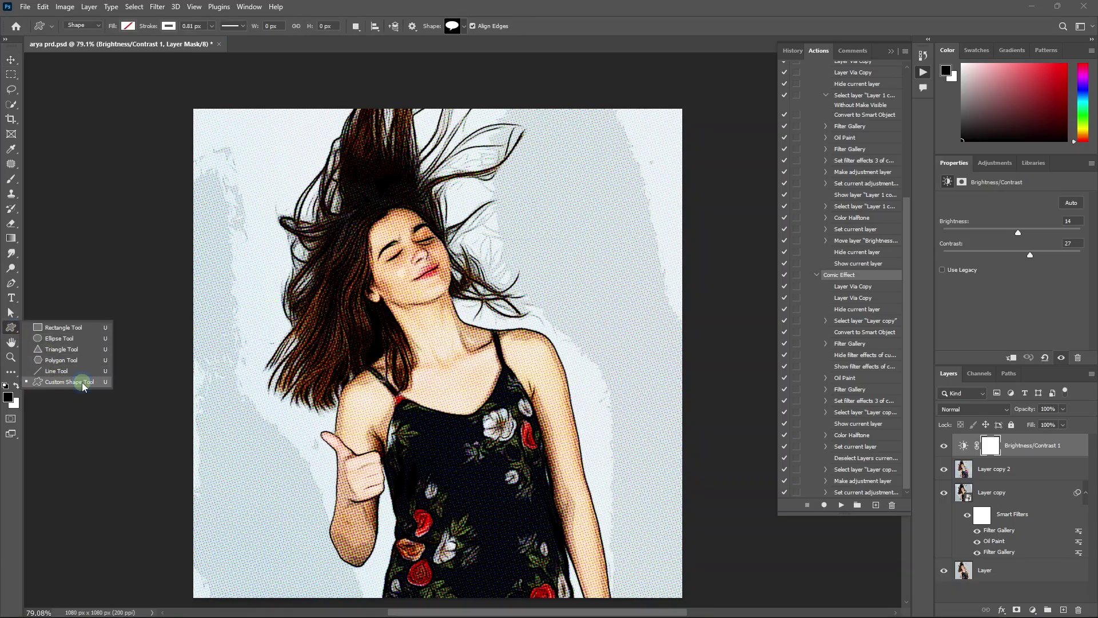
left_click(82, 387)
left_click(465, 28)
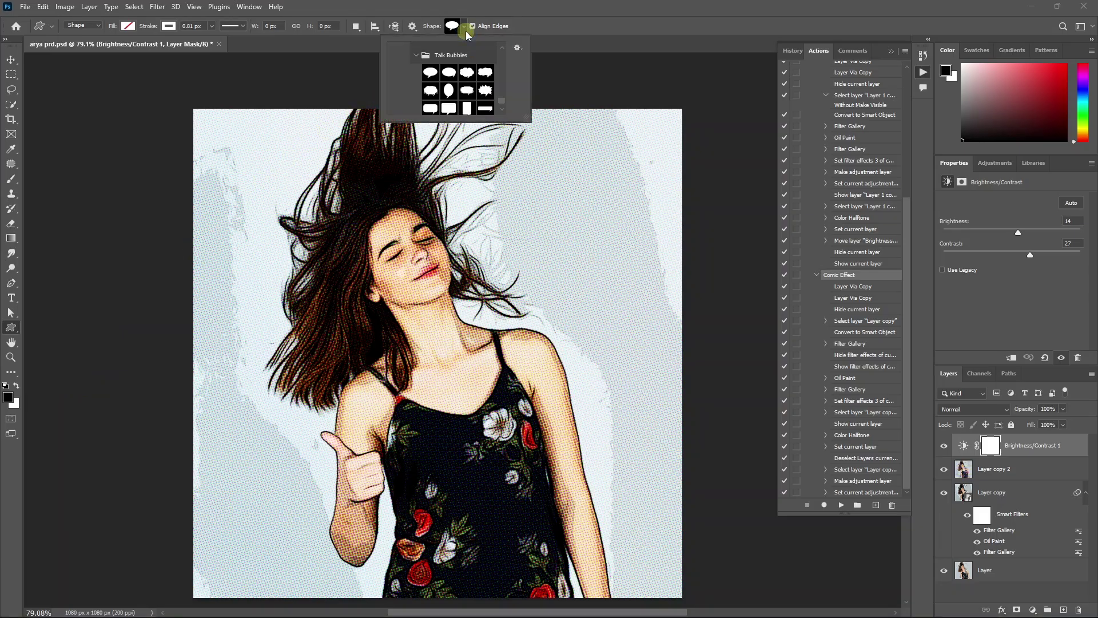
left_click_drag(501, 102, 501, 45)
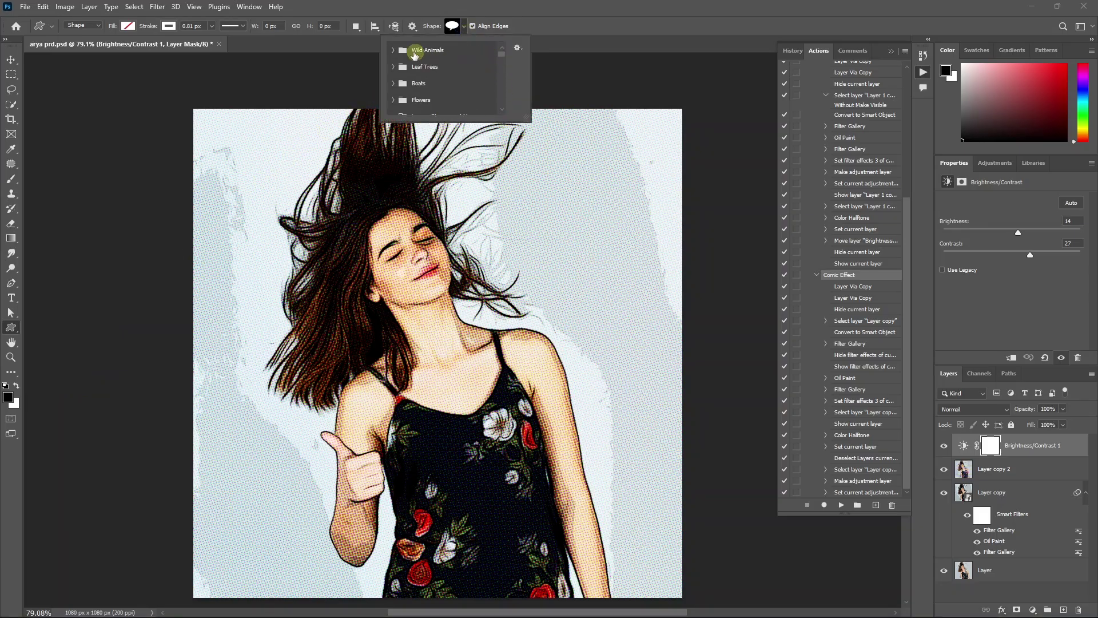
scroll(438, 89, "down", 1)
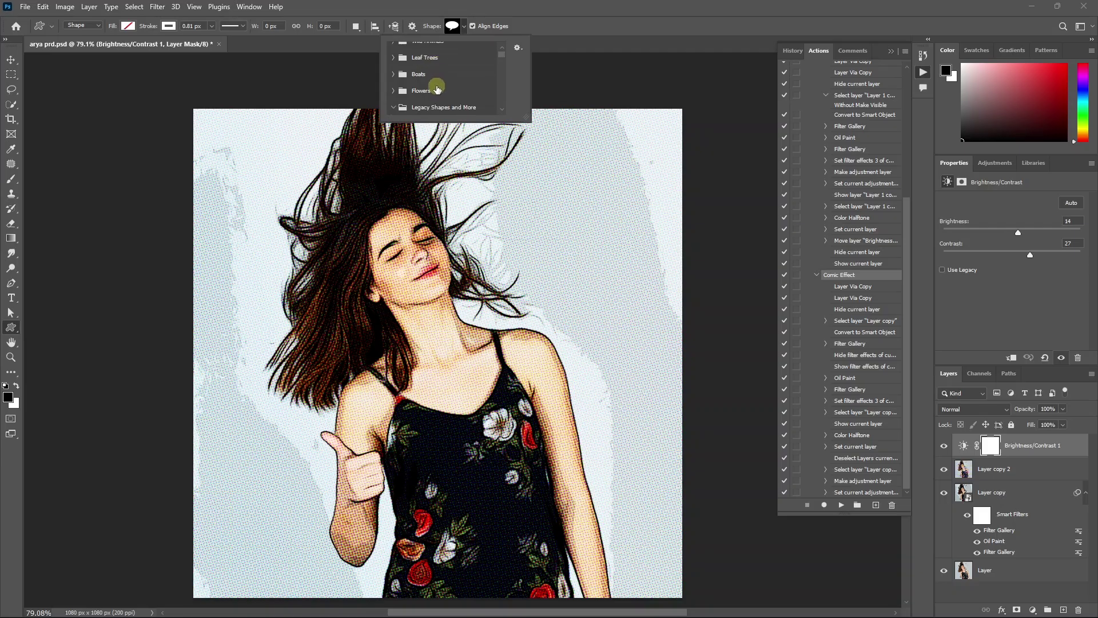
scroll(423, 98, "down", 1)
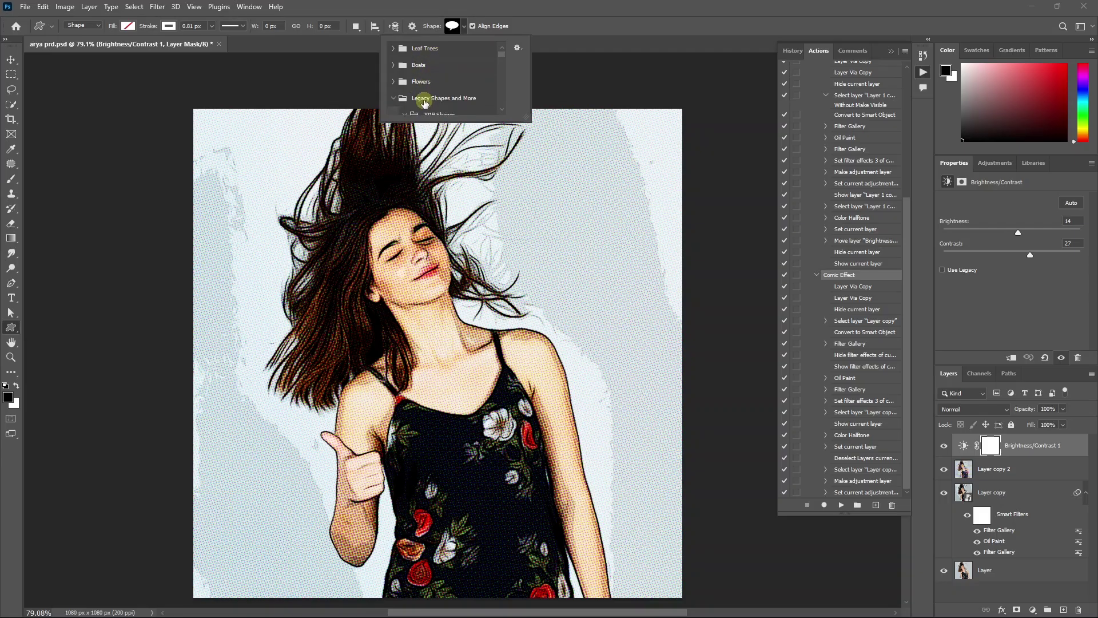
left_click(393, 92)
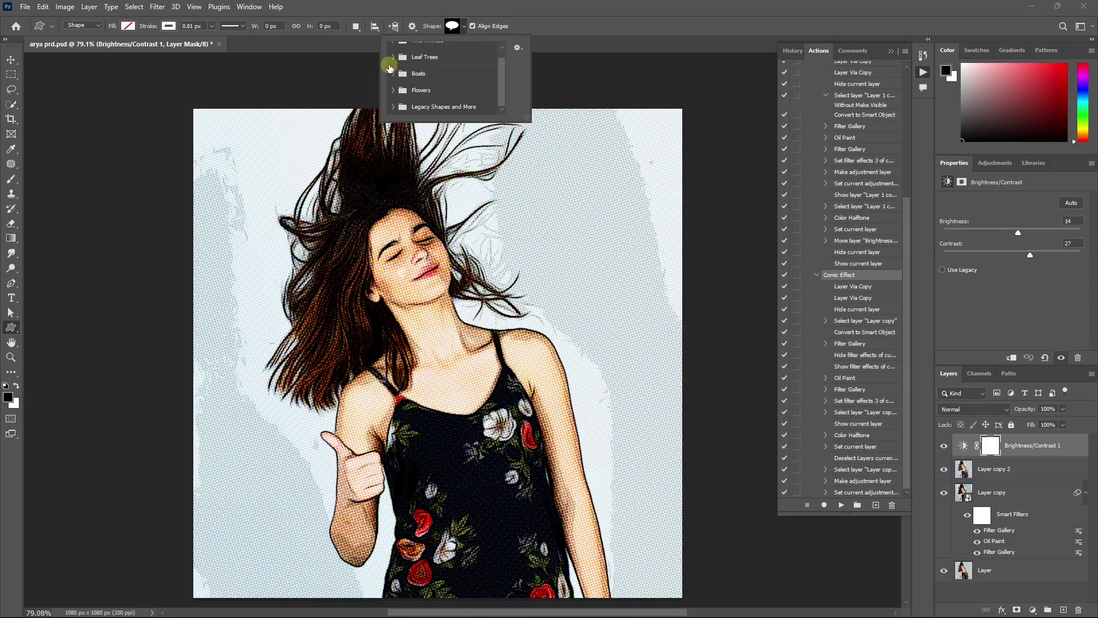
Step: Load the Legacy Shapes and More set into the shape library, and delete the duplicate group
left_click(249, 6)
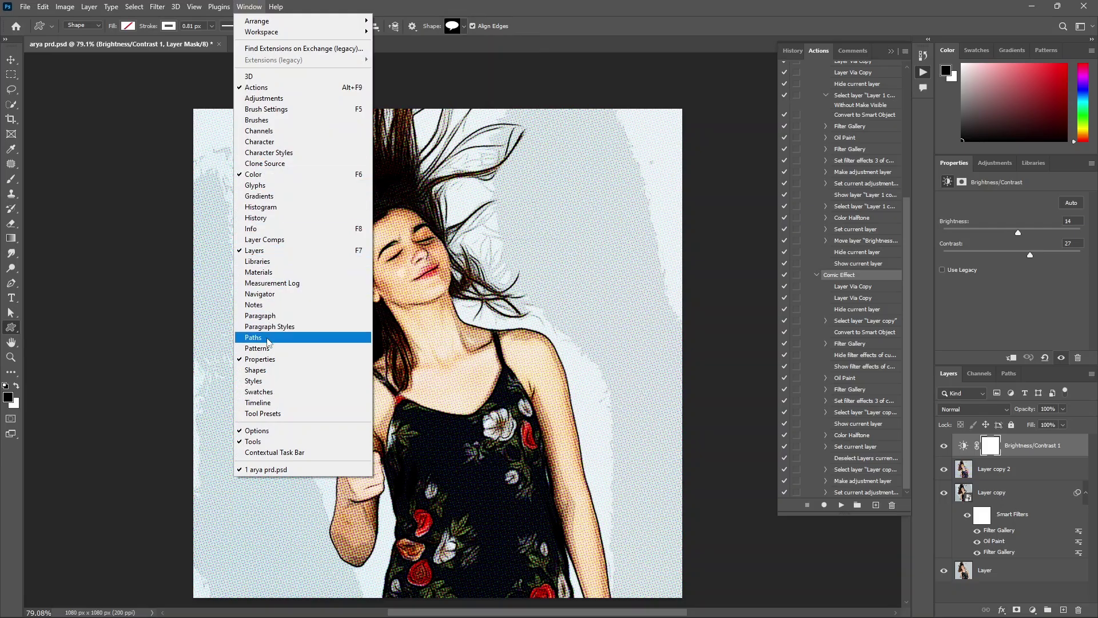
left_click(254, 370)
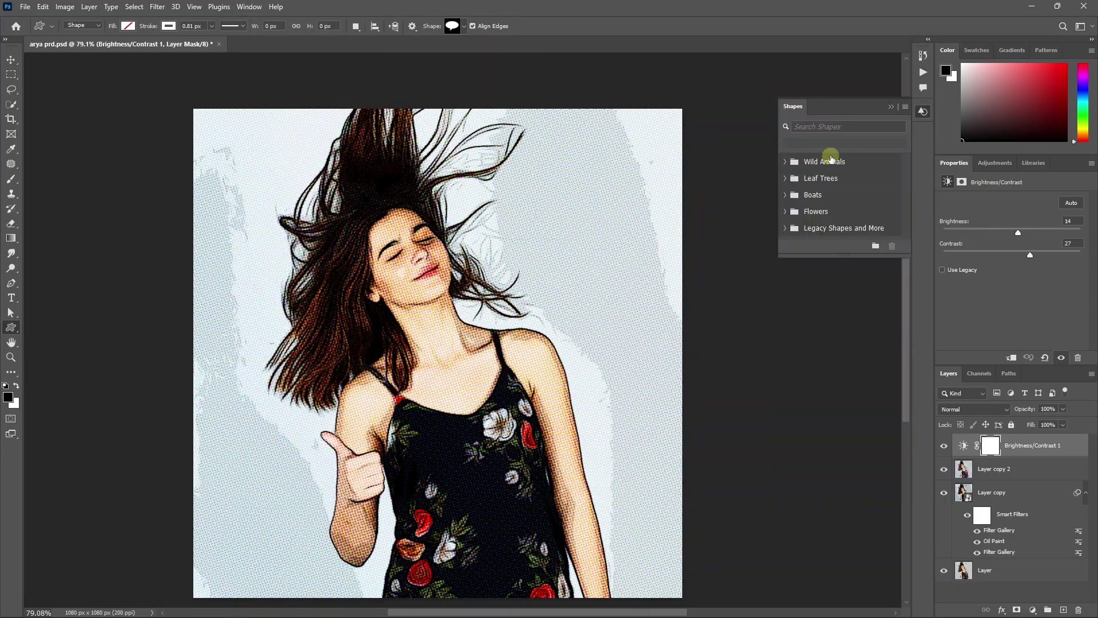
left_click(905, 108)
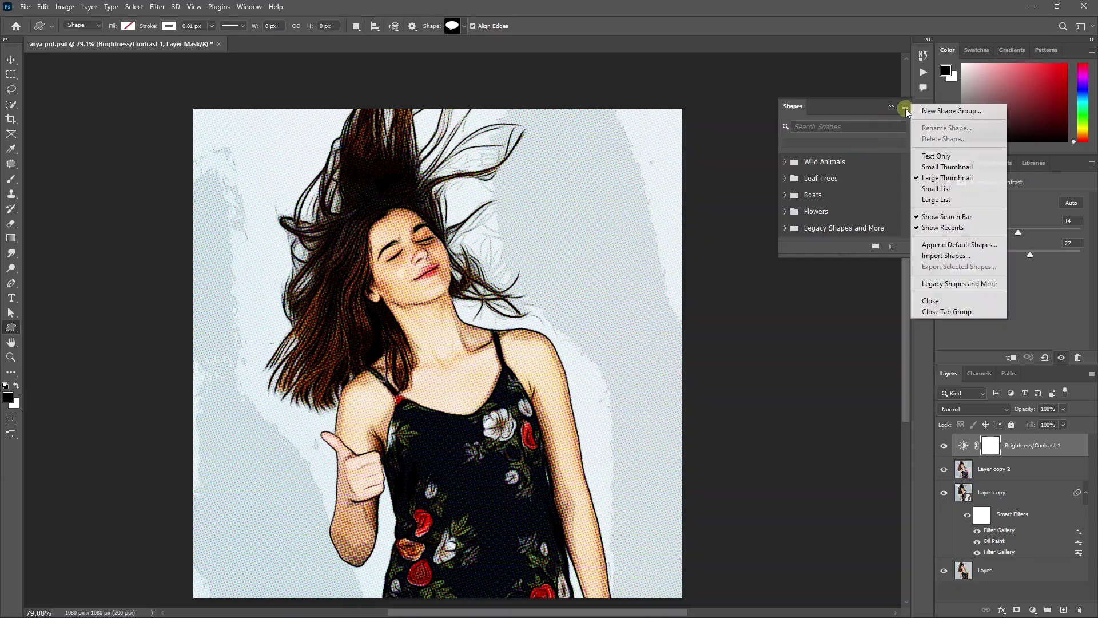
left_click(947, 283)
scroll(853, 204, "down", 1)
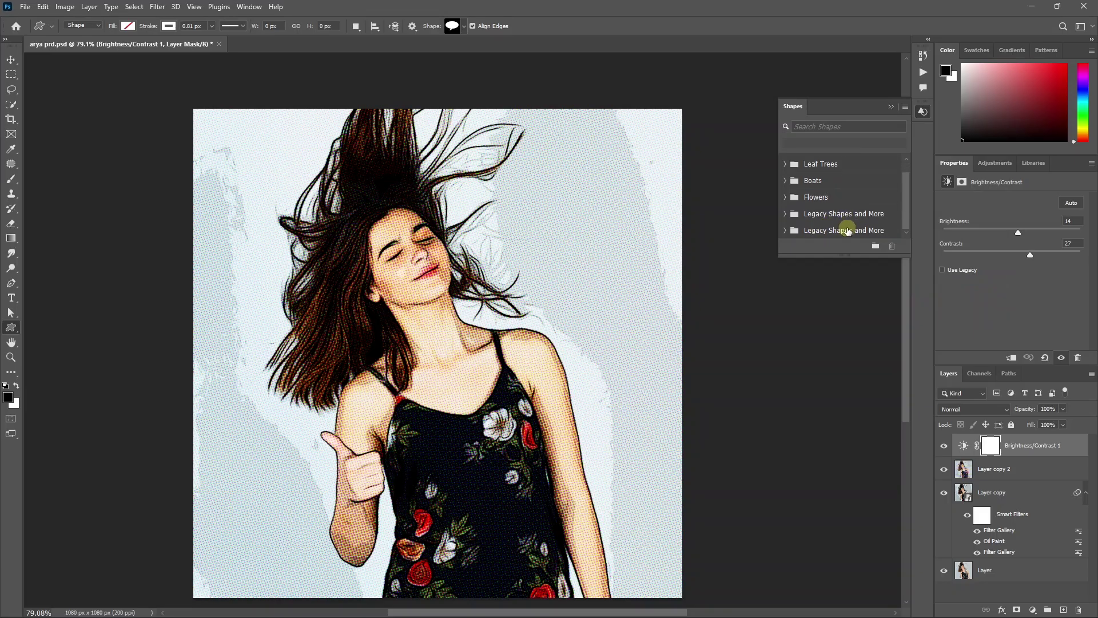
left_click_drag(847, 232, 894, 245)
left_click(891, 107)
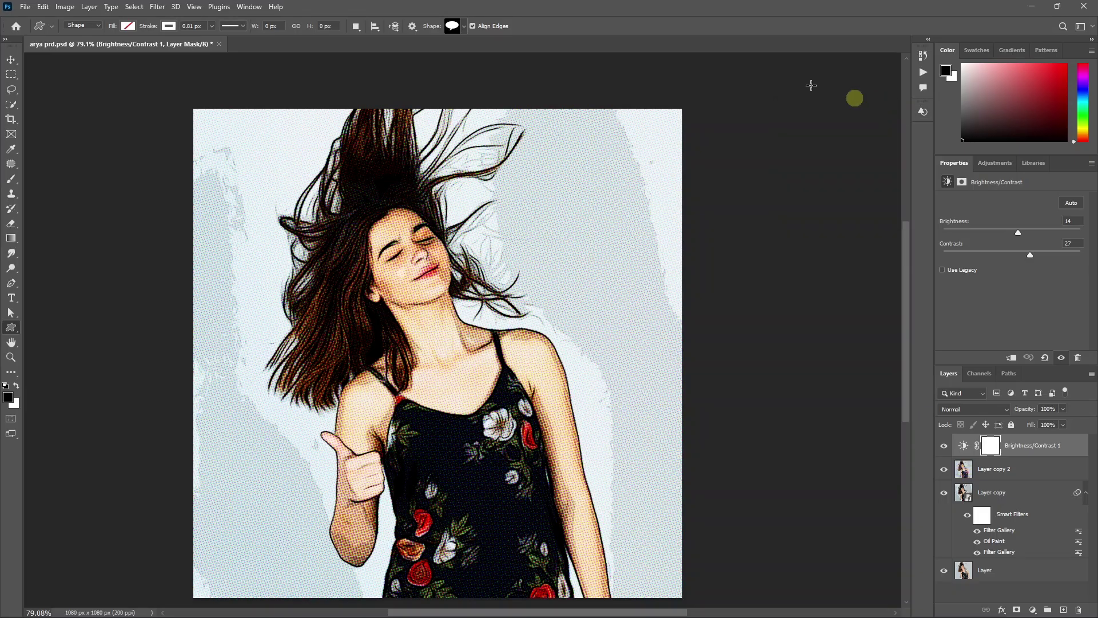
Step: Draw the oval speech bubble from the Talk Bubbles shapes, about 321 × 227 px, beside the woman's face
left_click(464, 26)
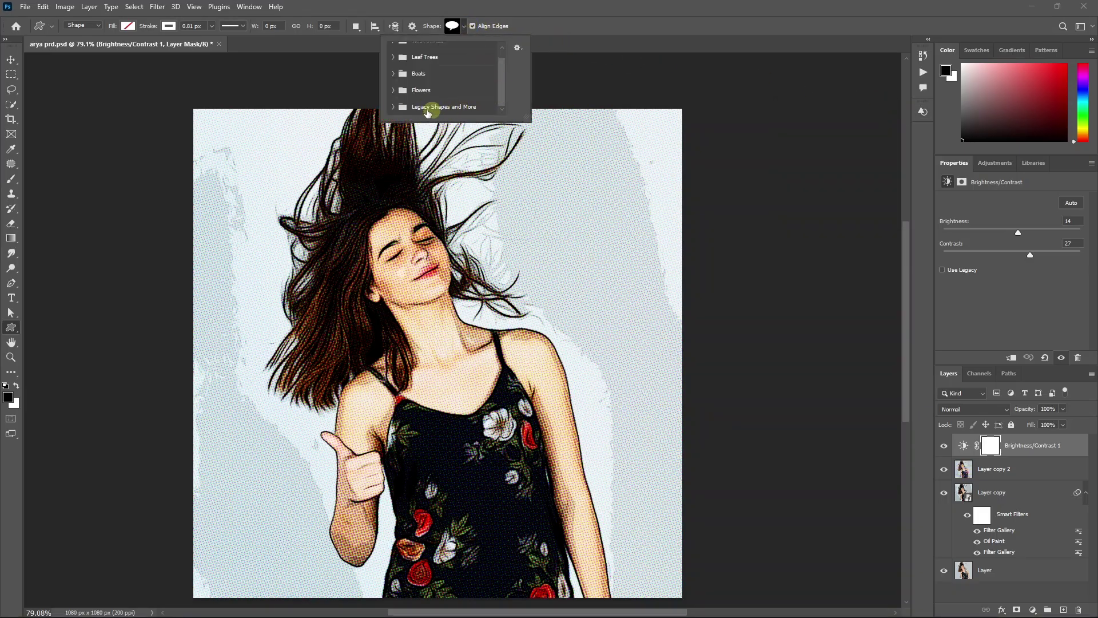
scroll(456, 101, "down", 5)
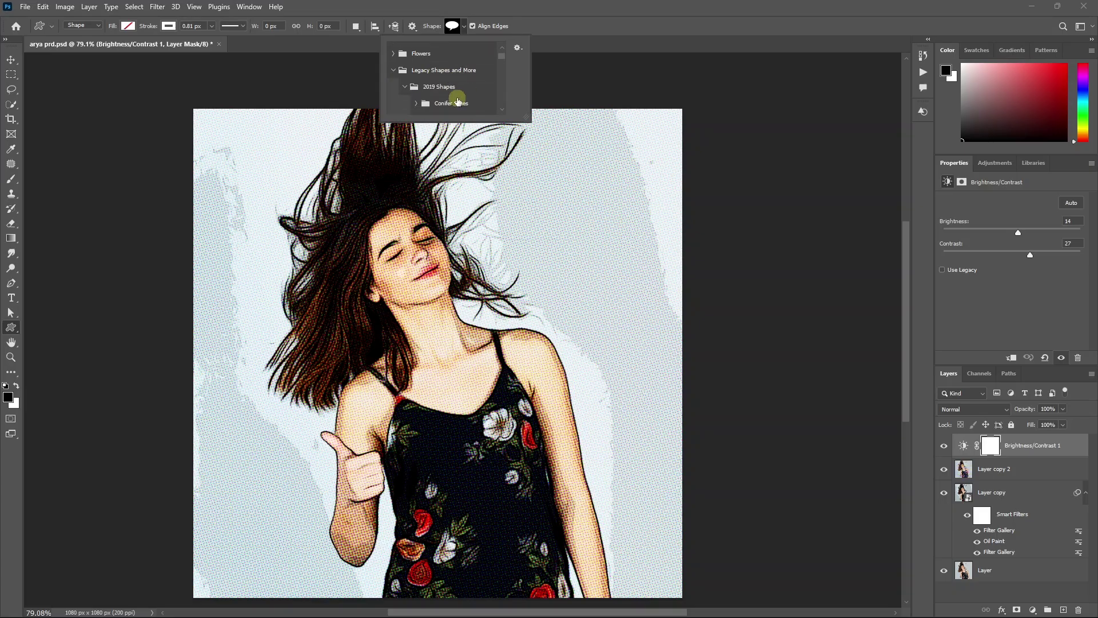
scroll(460, 80, "down", 10)
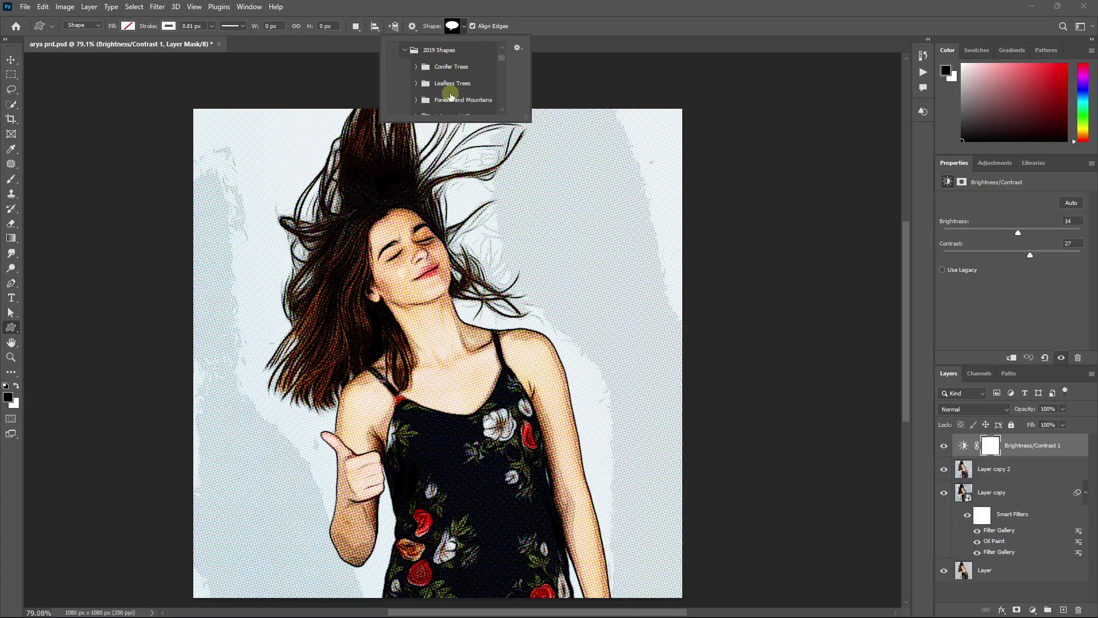
scroll(450, 96, "down", 10)
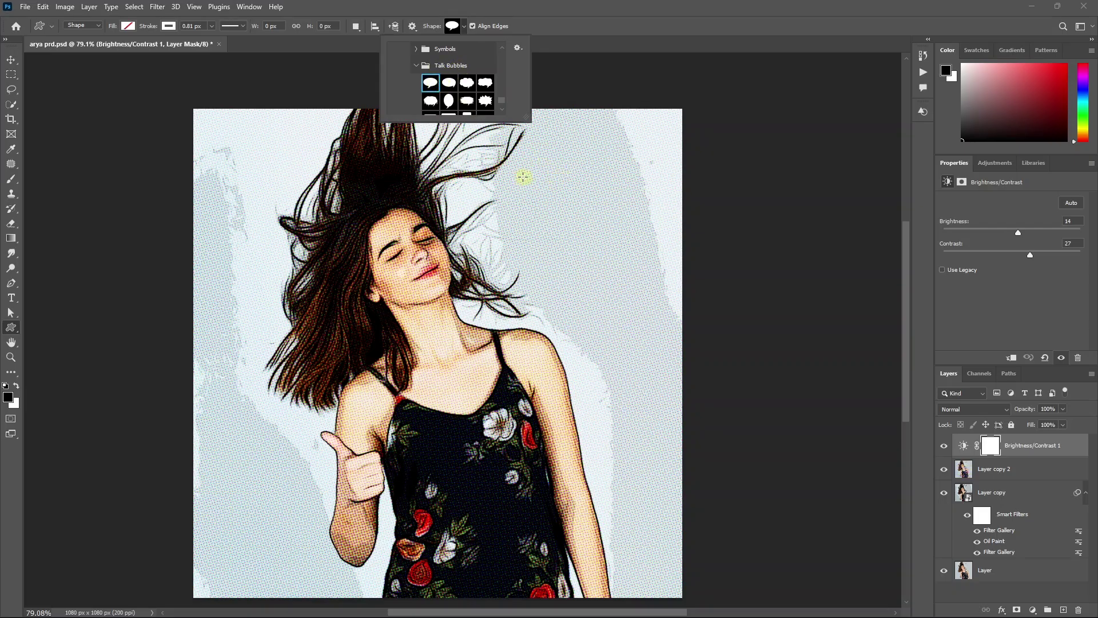
left_click_drag(520, 177, 690, 295)
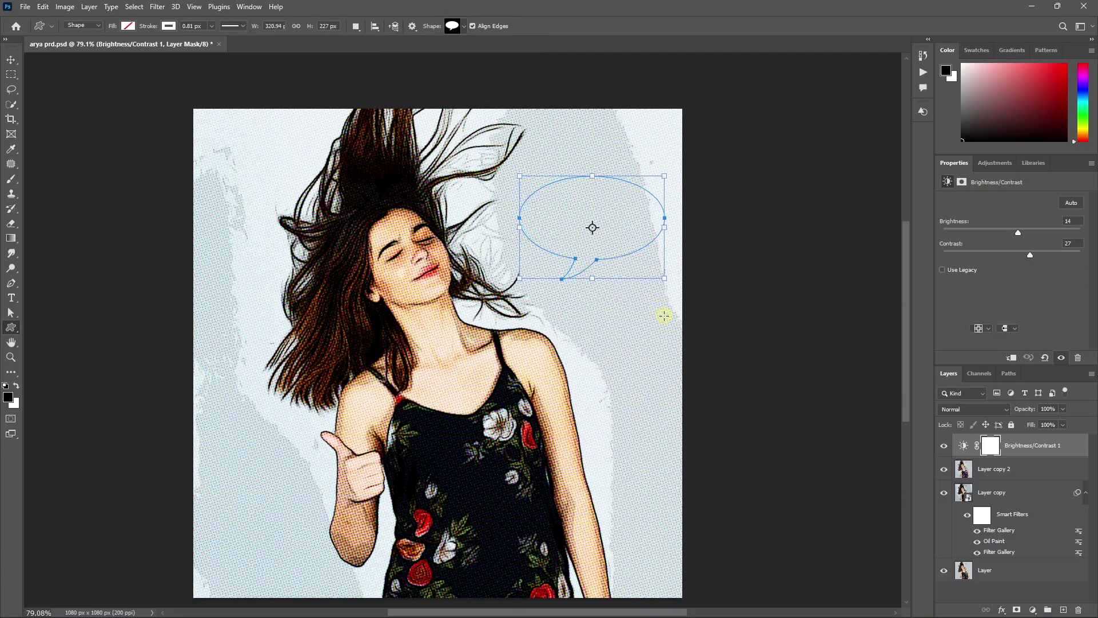
Step: Fill the speech bubble with a near-black colour and rotate it about 17° clockwise, keeping it beside the woman's face
key("v")
left_click(978, 283)
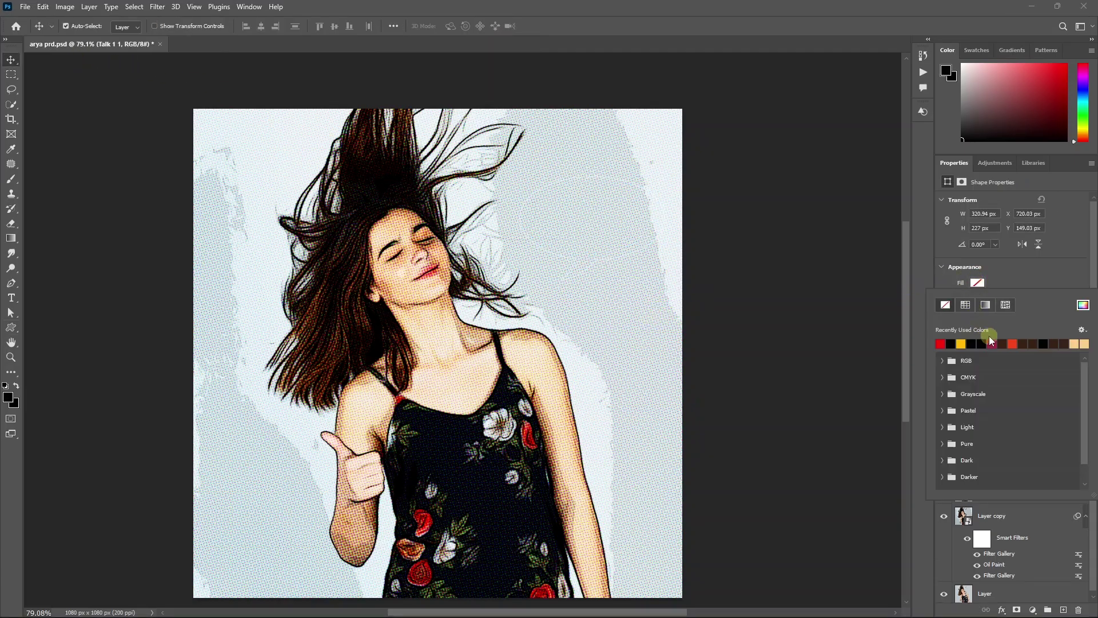
left_click(1083, 305)
left_click_drag(690, 164, 698, 192)
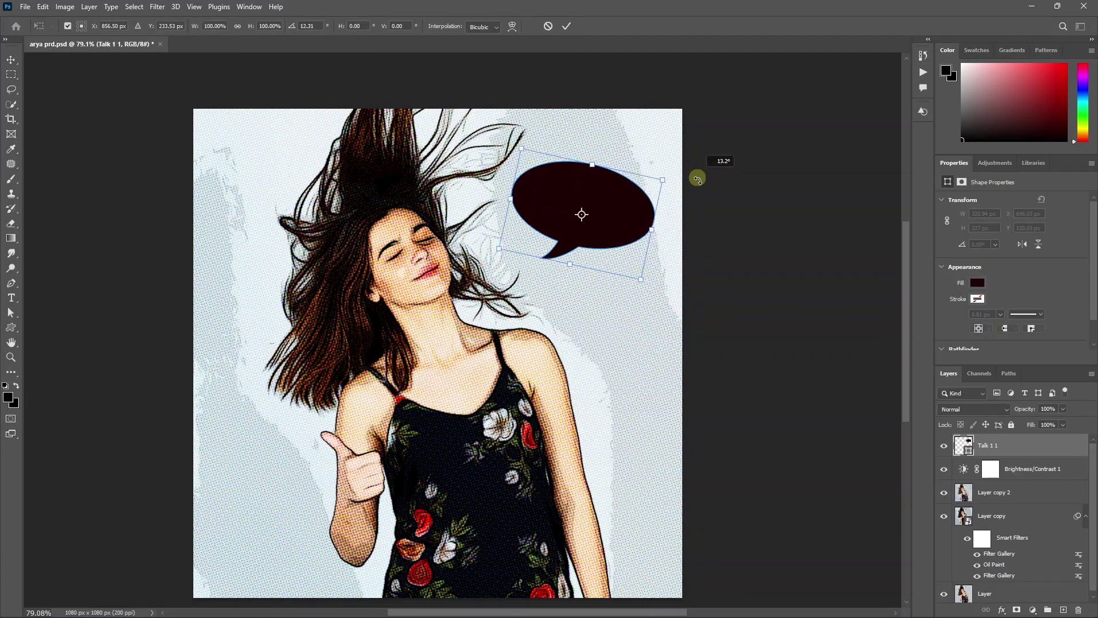
left_click_drag(623, 219, 621, 228)
key("Return")
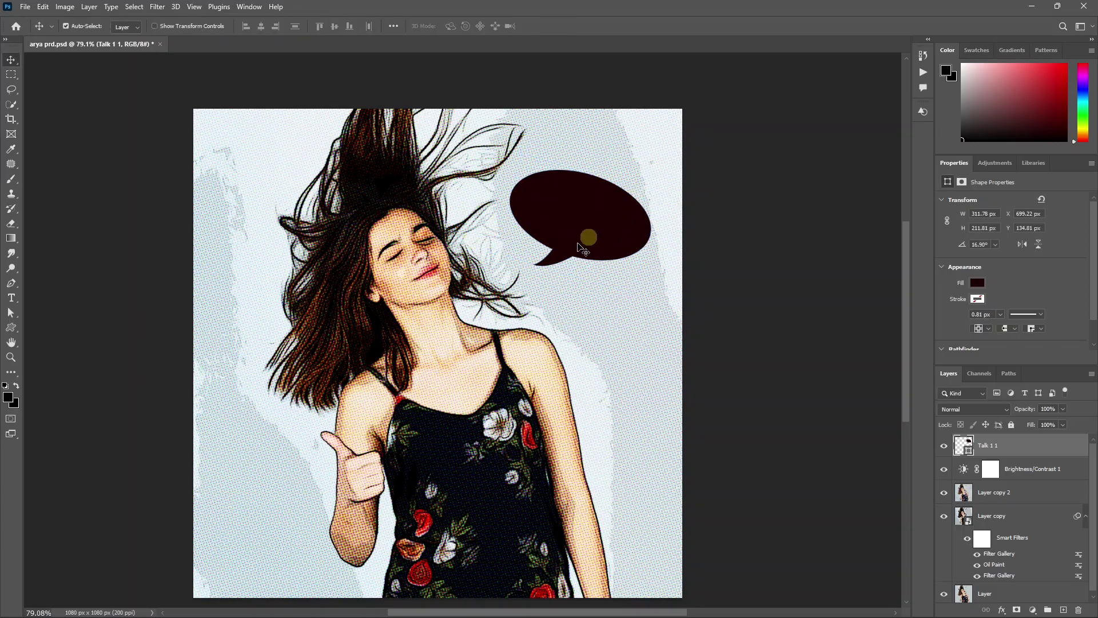
scroll(566, 275, "down", 3)
scroll(564, 277, "up", 3)
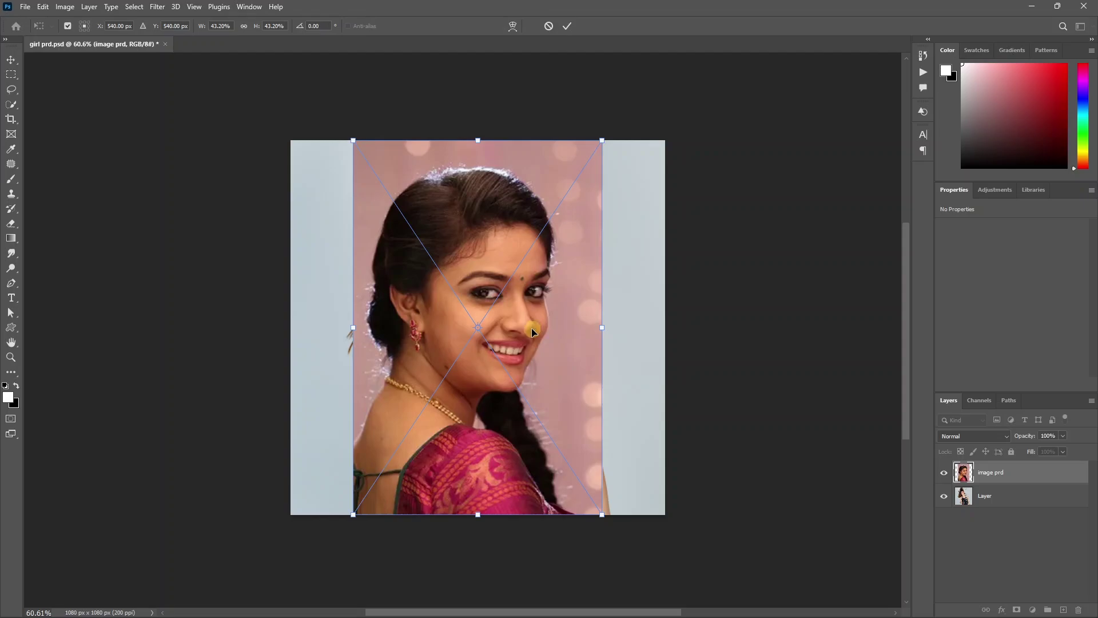
Step: Enlarge the placed image prd photo in girl prd.psd to about 1108 × 1663 px so the woman's face fills the canvas
scroll(533, 331, "down", 2)
left_click_drag(497, 173, 485, 82)
left_click_drag(494, 225, 489, 269)
double_click(488, 269)
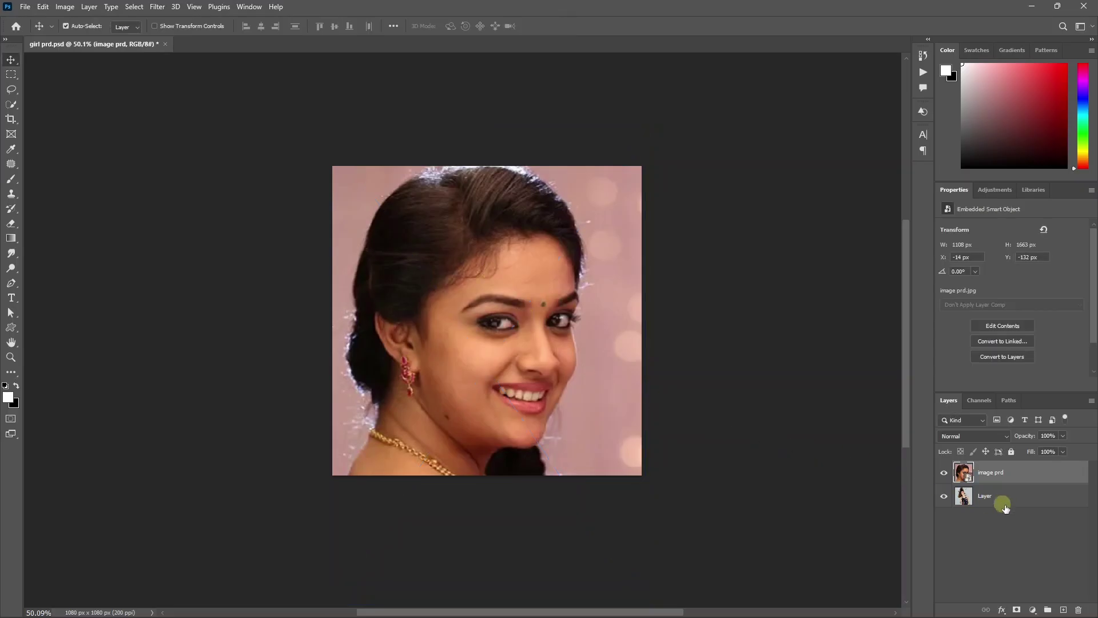
Step: Delete the old layer beneath the image prd photo and rasterize the photo layer
left_click_drag(1001, 497, 1080, 611)
right_click(990, 472)
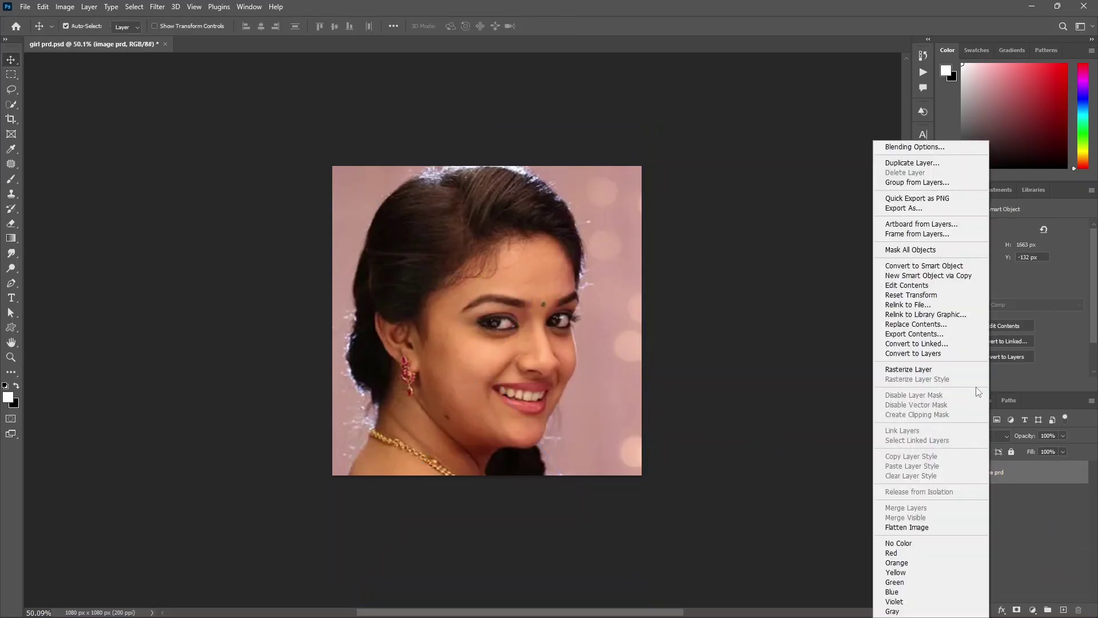
left_click(979, 373)
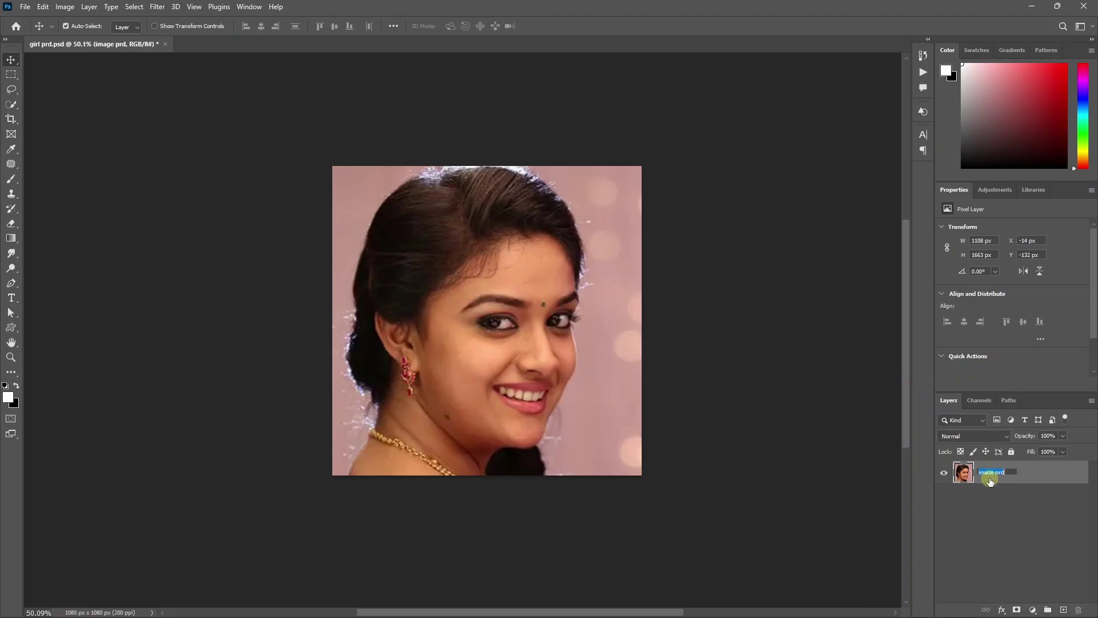
Step: Rename the rasterized image prd layer to Layer and play the whole Comic Effect action on it
type("Layer")
key("Return")
left_click(923, 73)
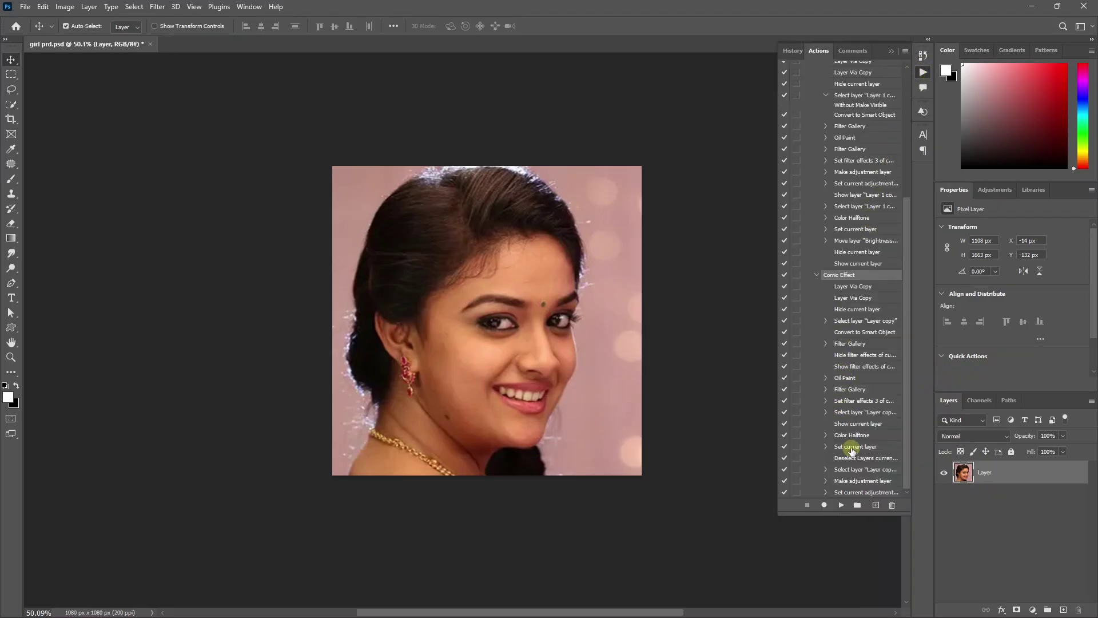
left_click(843, 505)
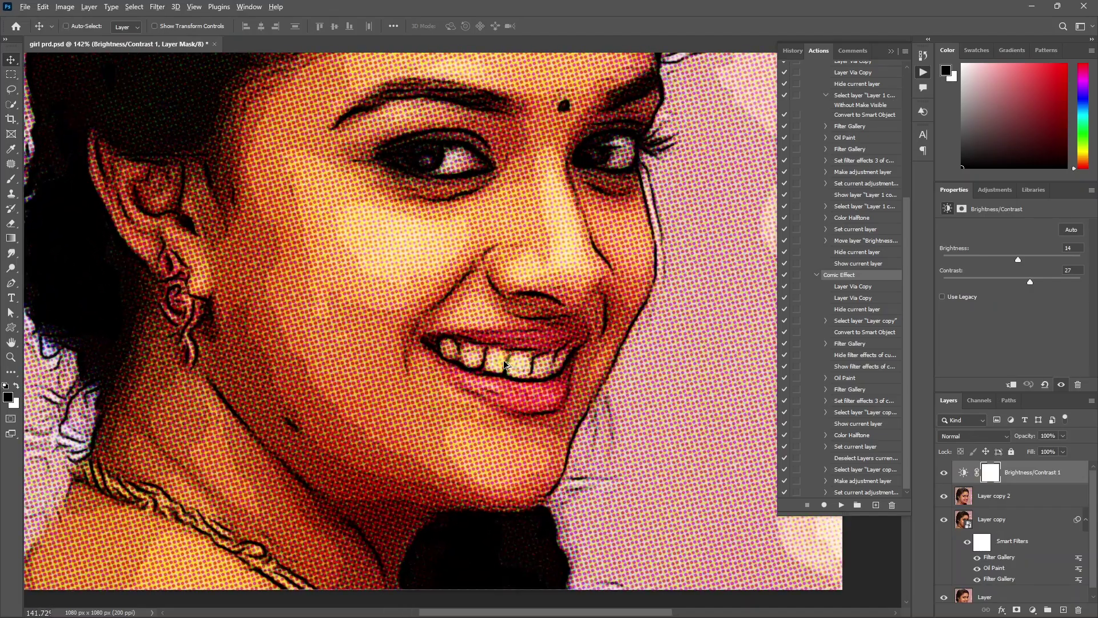
Step: Check the contribution of Layer copy by toggling its visibility, and add a layer mask to it
scroll(504, 365, "up", 2)
scroll(473, 371, "down", 3)
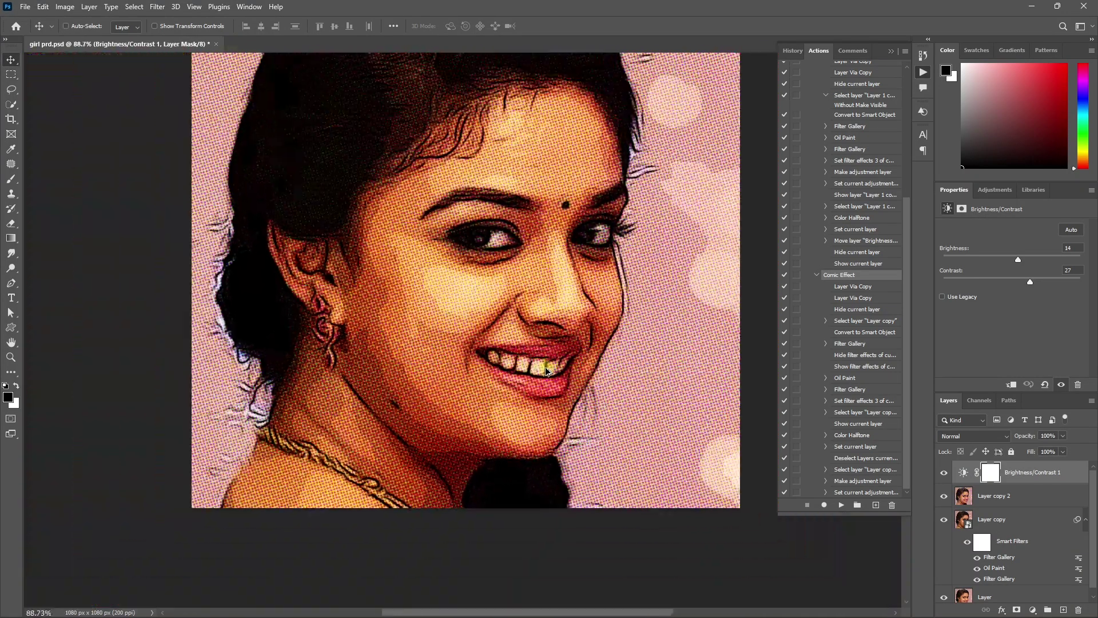
scroll(527, 384, "down", 1)
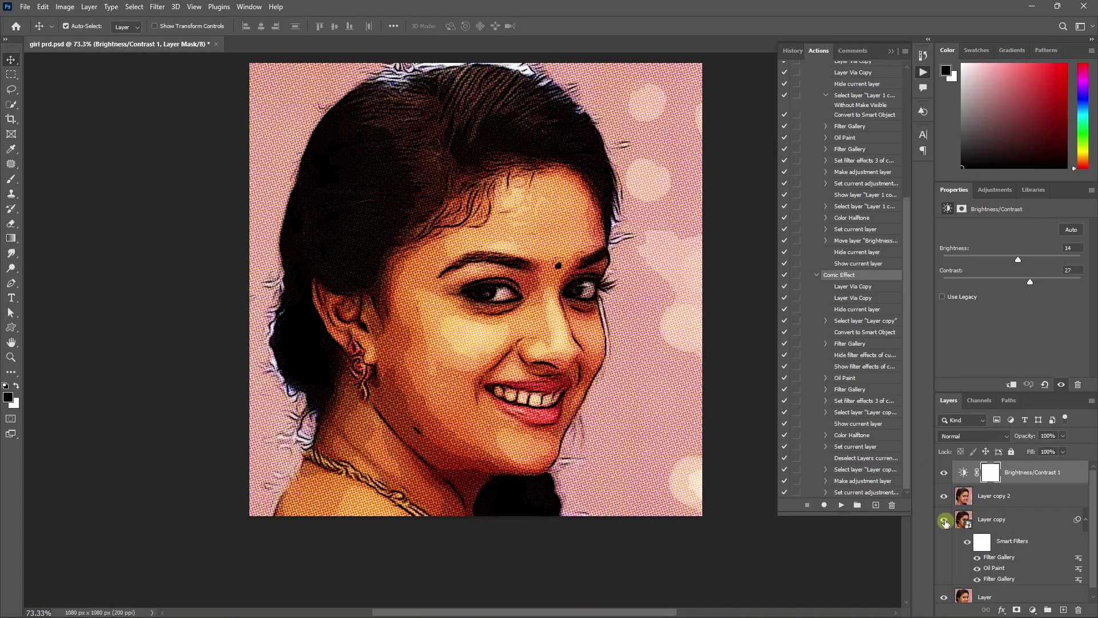
left_click(945, 520)
left_click(945, 520)
left_click(989, 522)
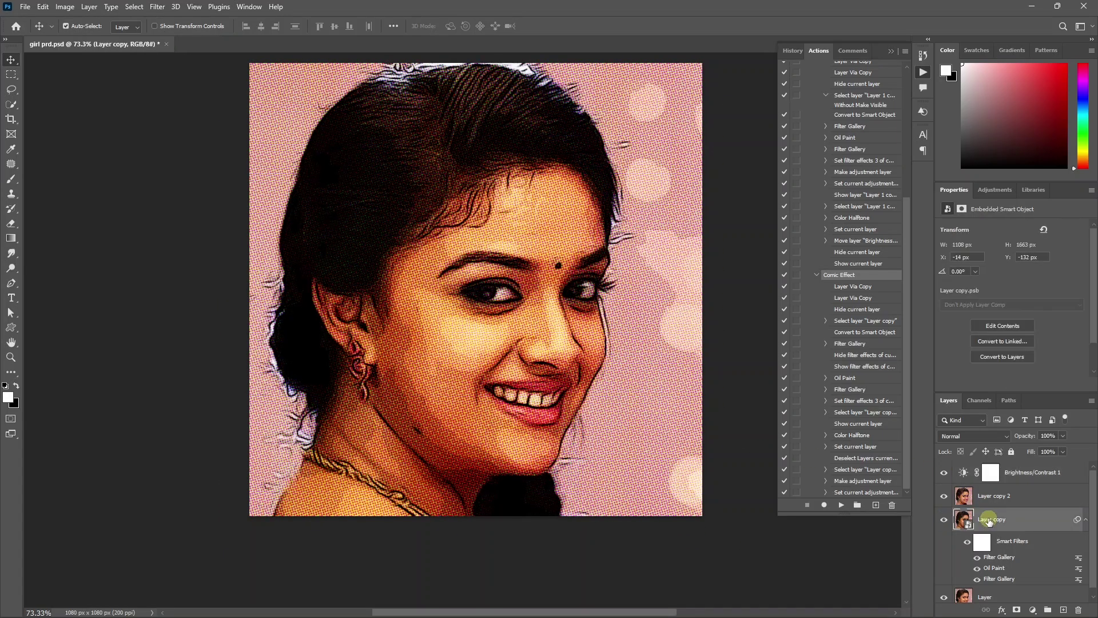
left_click(1018, 611)
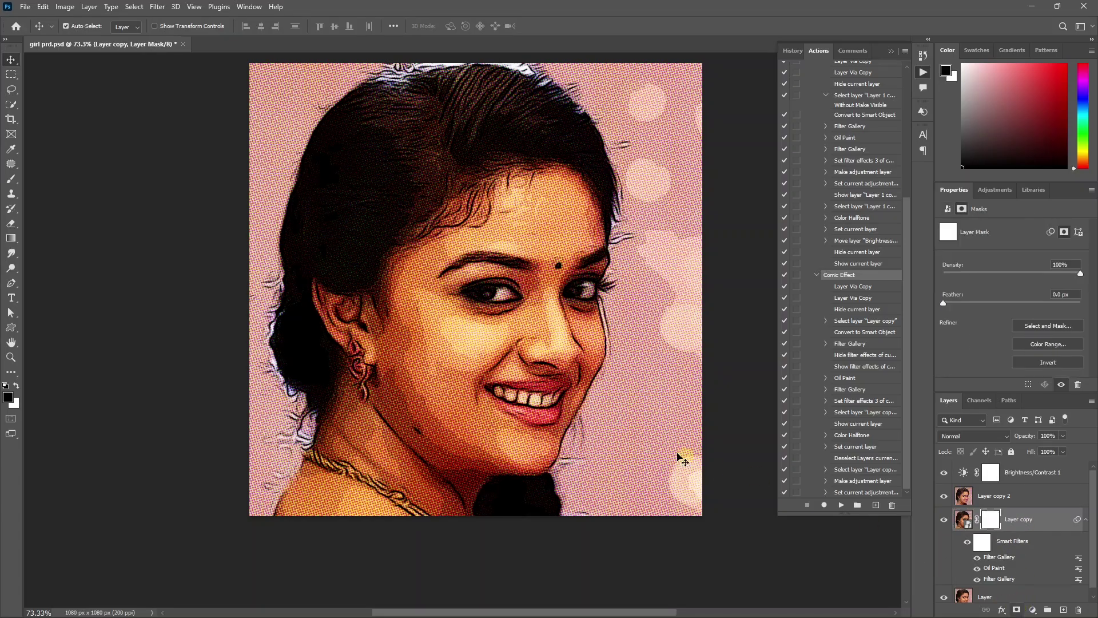
Step: Paint black over the teeth on Layer copy's mask with a size 15 brush at 36% opacity
scroll(573, 416, "up", 5)
key("b")
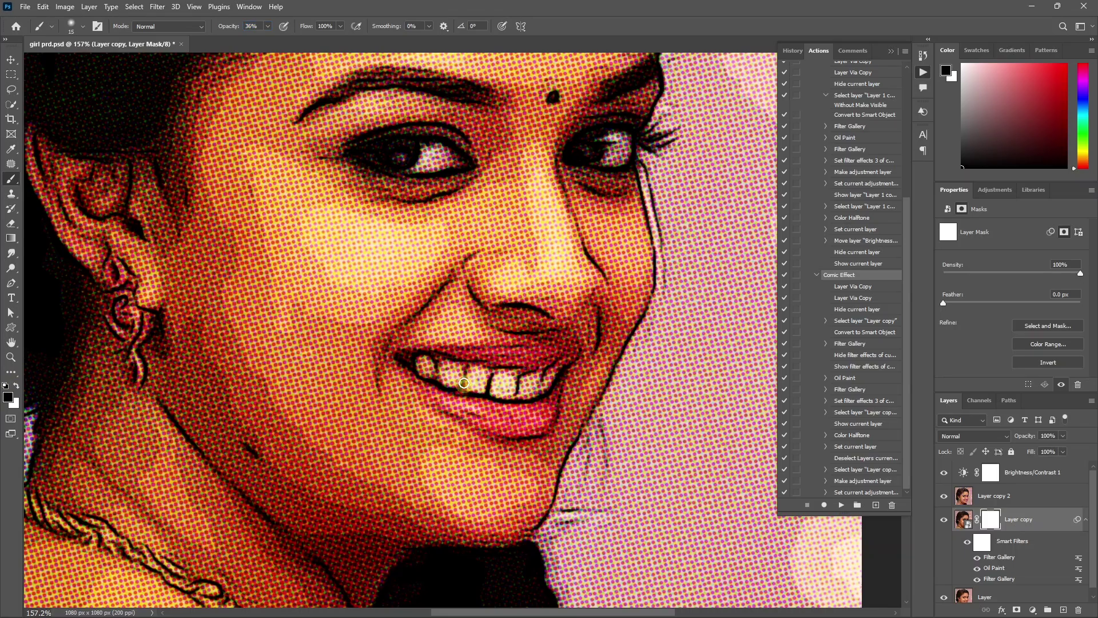
left_click_drag(464, 383, 465, 386)
Step: Compare the comic effect with the original photo by temporarily showing only the base layer
scroll(551, 394, "down", 7)
scroll(541, 429, "up", 1)
scroll(539, 432, "up", 2)
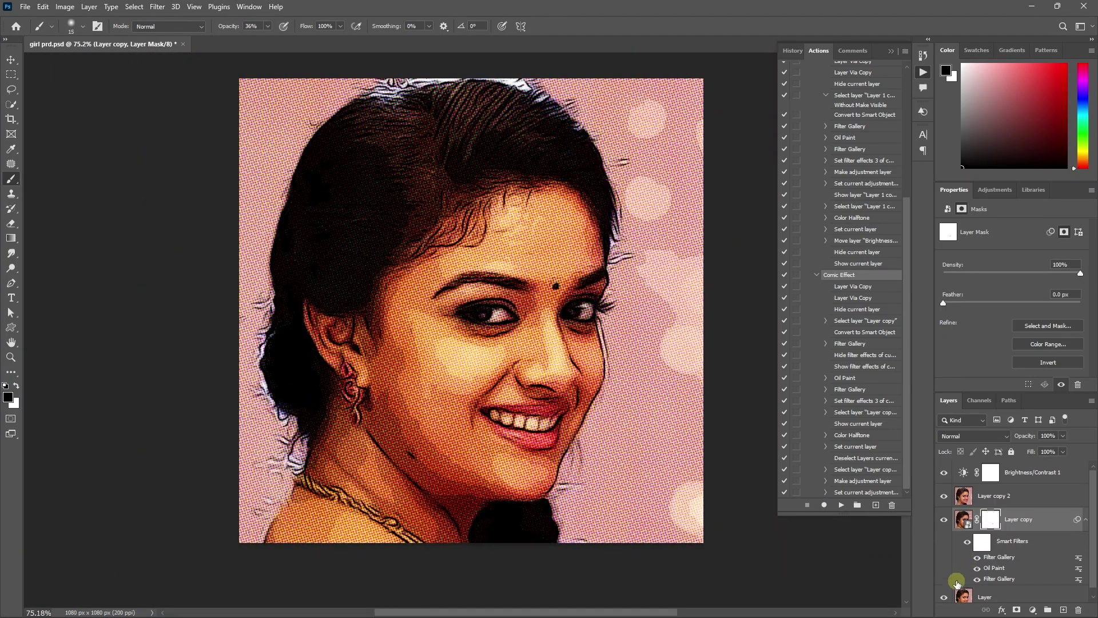
left_click(945, 592, "alt")
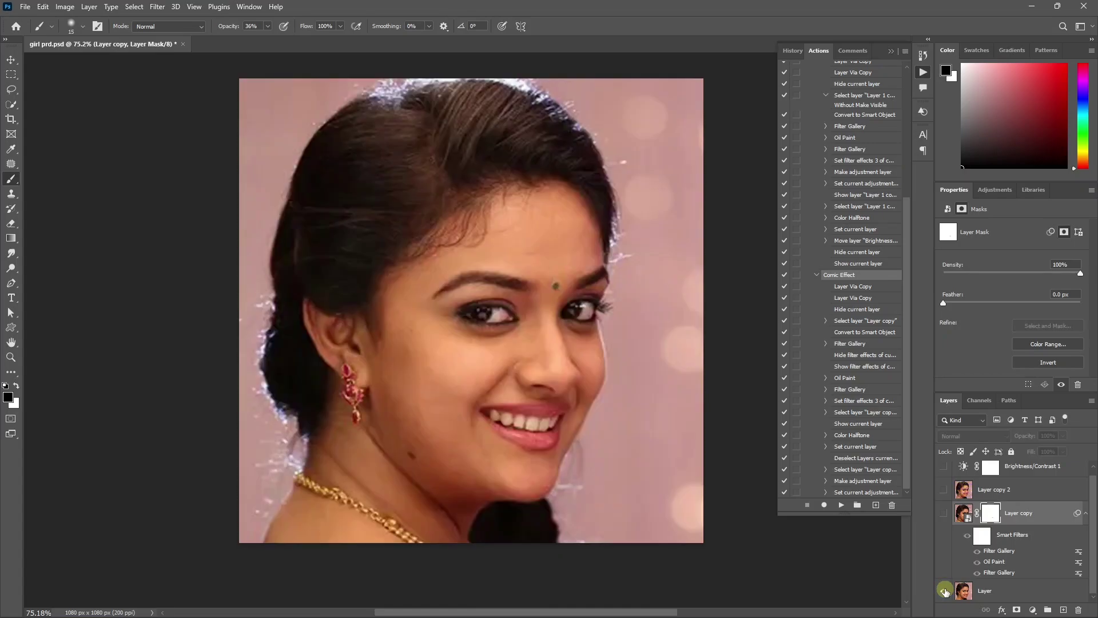
left_click(945, 592, "alt")
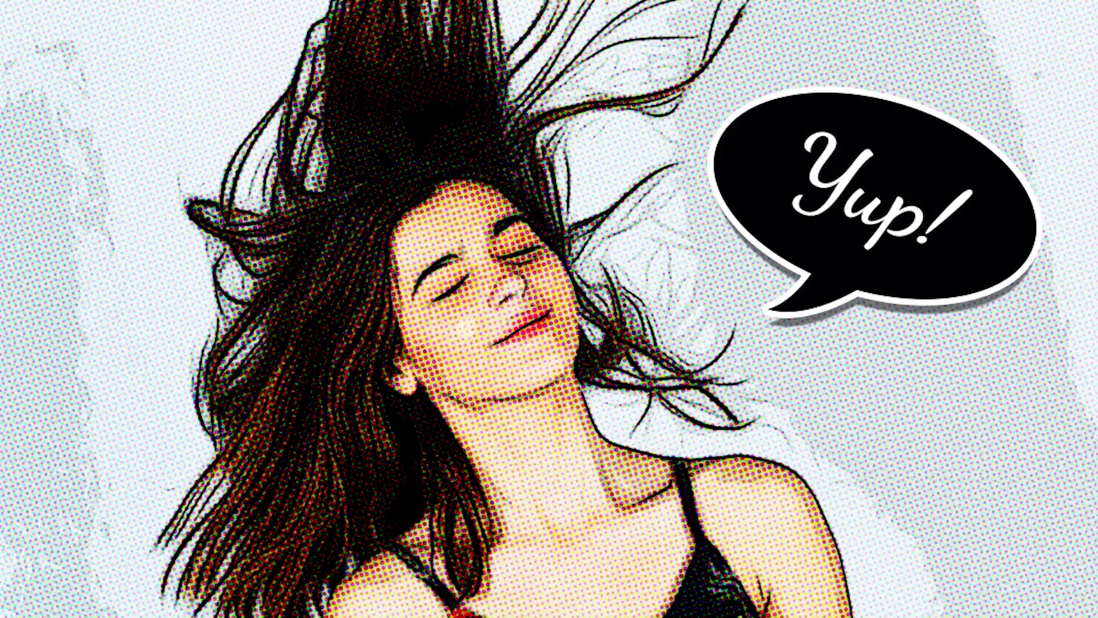